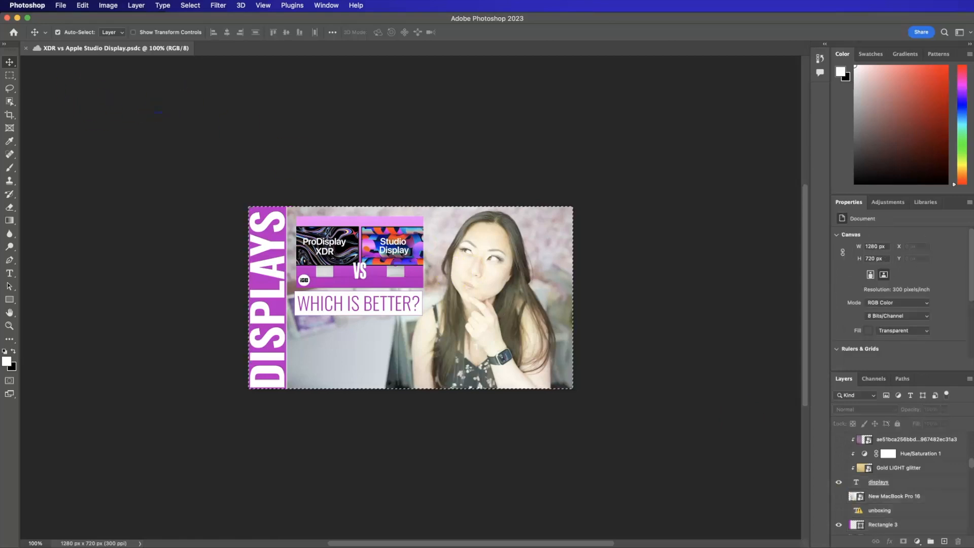
Create a new 572 × 287 px document at 72 ppi and unlock its background layer.
click(61, 5)
click(71, 17)
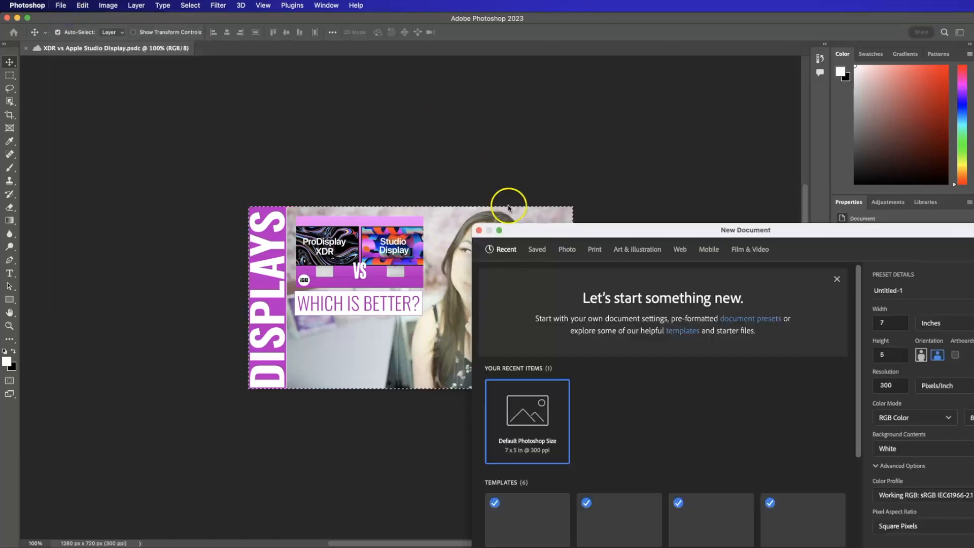
click(896, 516)
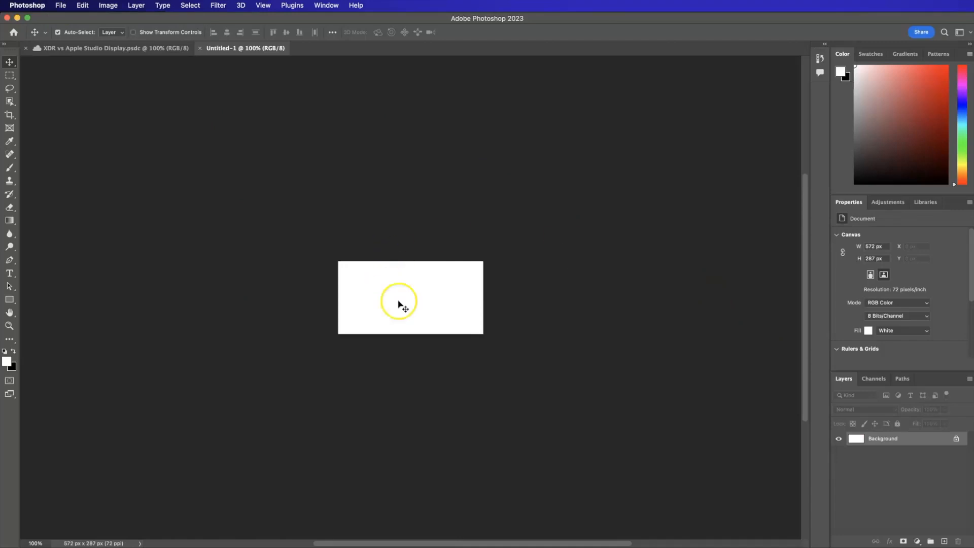
click(956, 440)
Paste the copied planner elements as a smart object filling the canvas and commit the placement.
key(super+equal)
key(super+equal)
key(super+equal)
key(super+v)
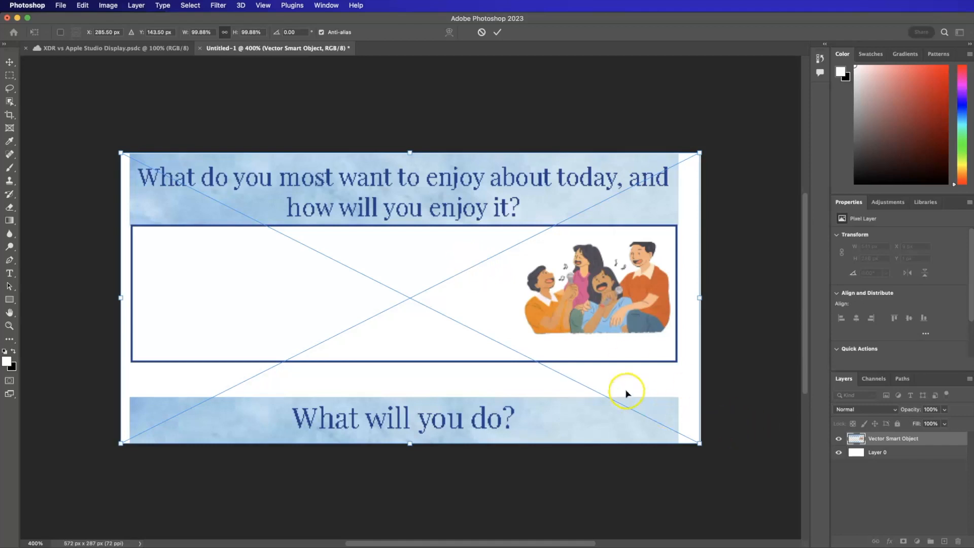
key(Return)
click(677, 463)
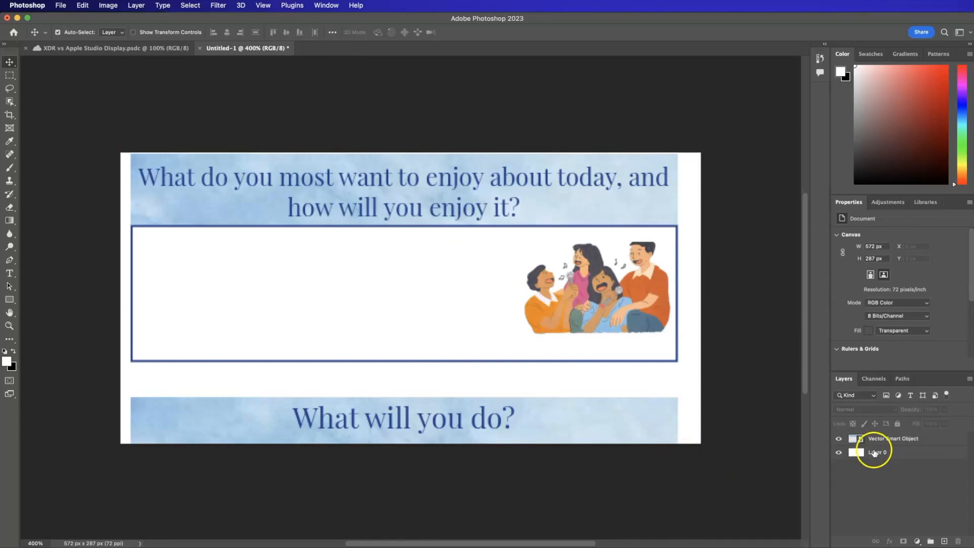
Open the contents of the Vector Smart Object layer for editing in Illustrator.
double_click(861, 442)
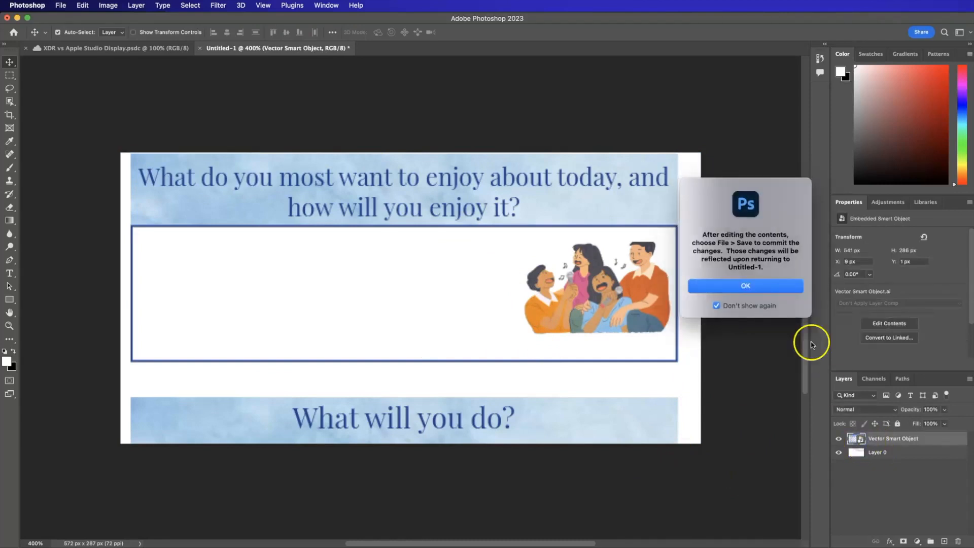
click(743, 285)
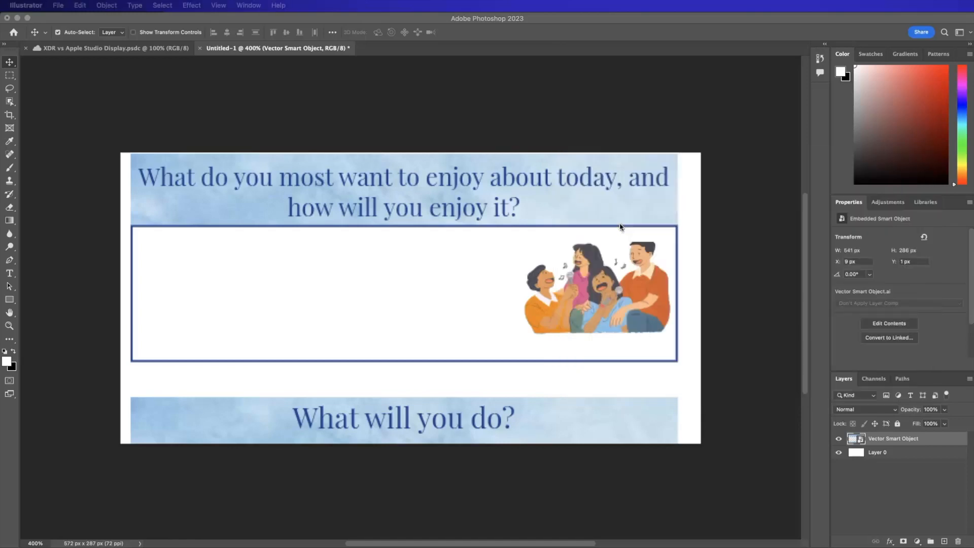
click(663, 271)
Copy the "which is better?" text layer from the XDR vs Apple Studio Display.psdc document in Photoshop.
click(135, 52)
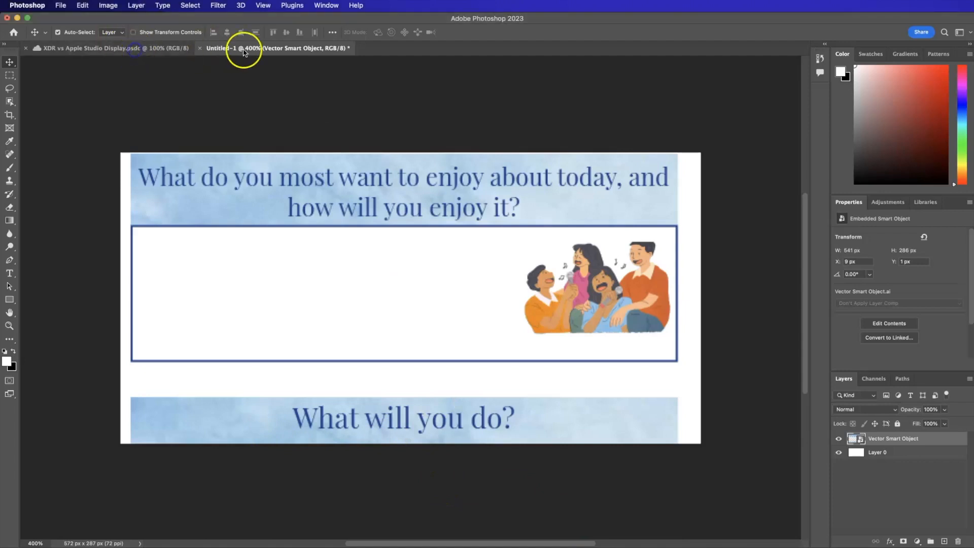
click(157, 49)
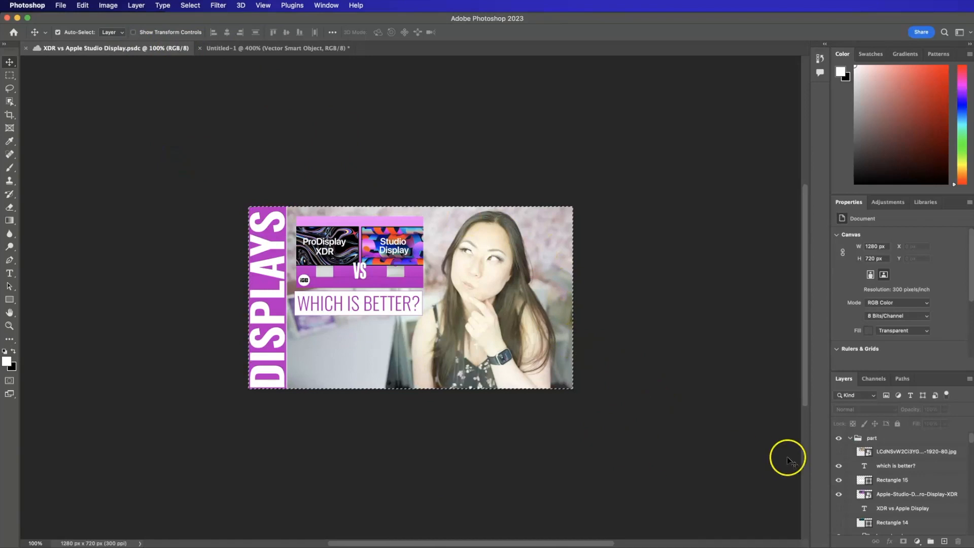
click(887, 494)
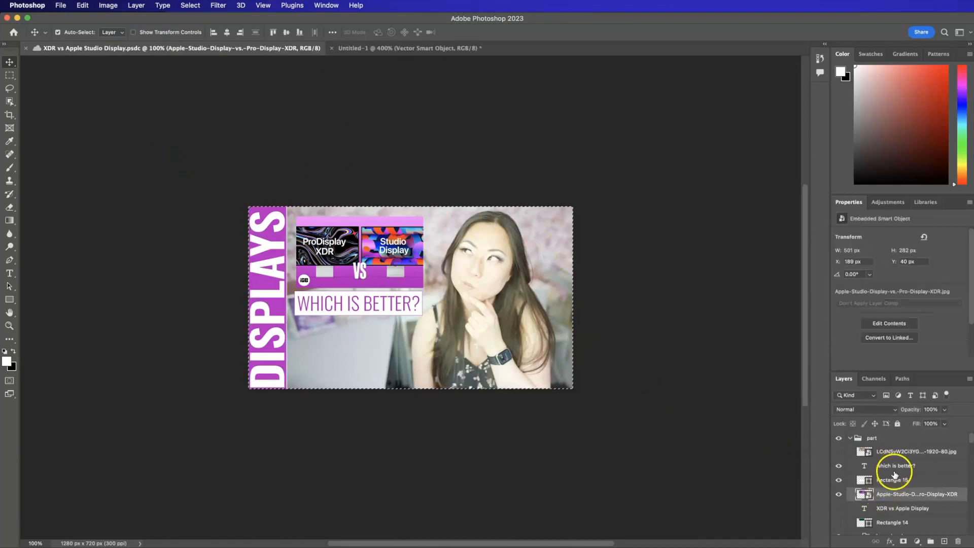
shift+click(893, 469)
key(super+c)
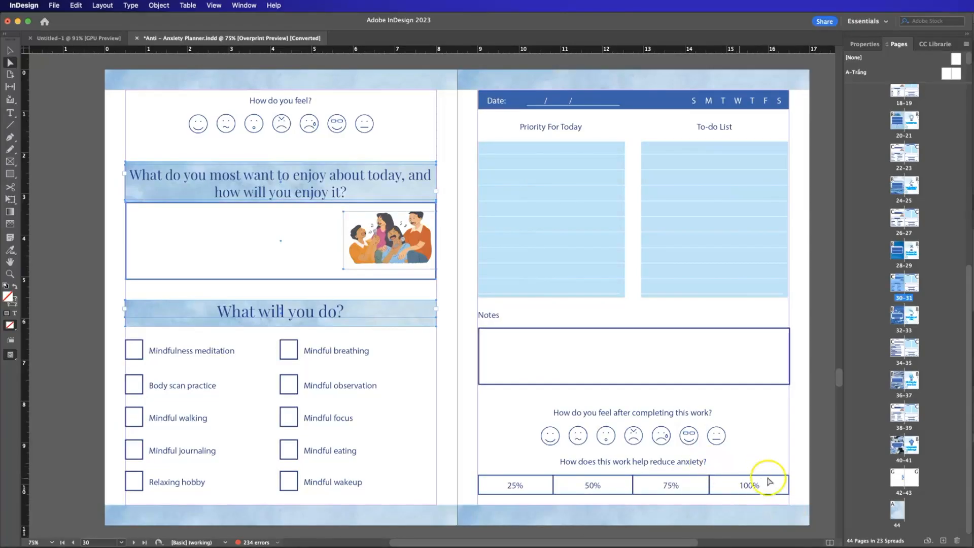
Paste the copied text layer onto page 43 of the Anti – Anxiety Planner document in InDesign.
double_click(910, 478)
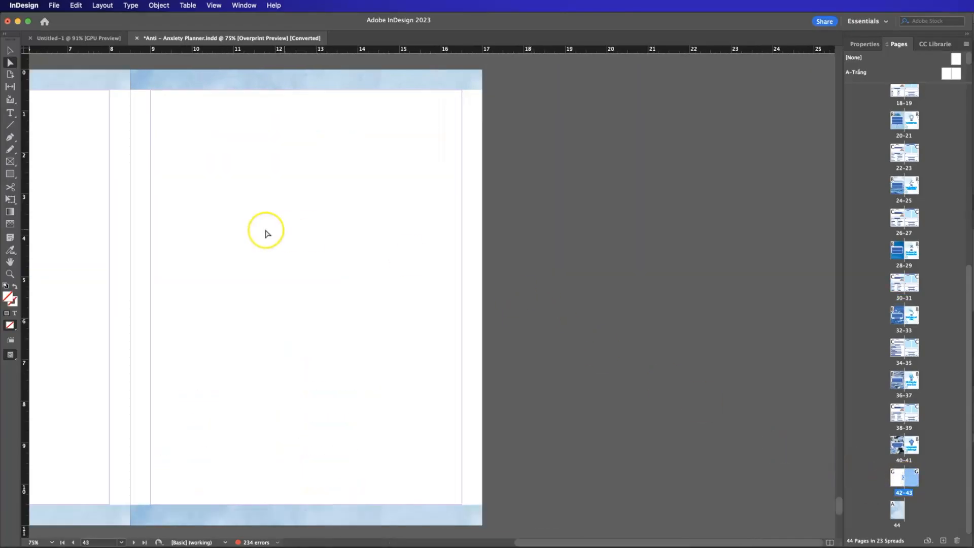
drag(568, 542, 487, 541)
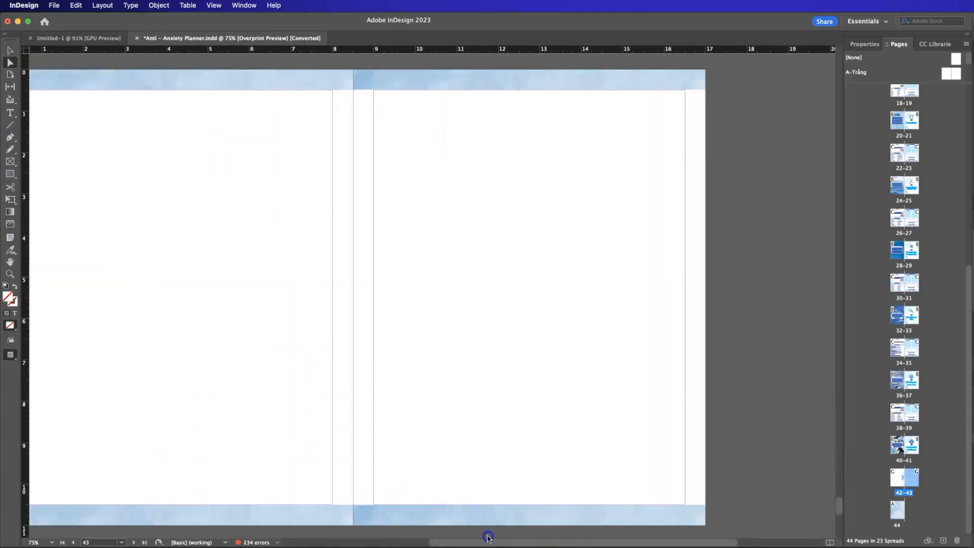
right_click(418, 219)
click(443, 228)
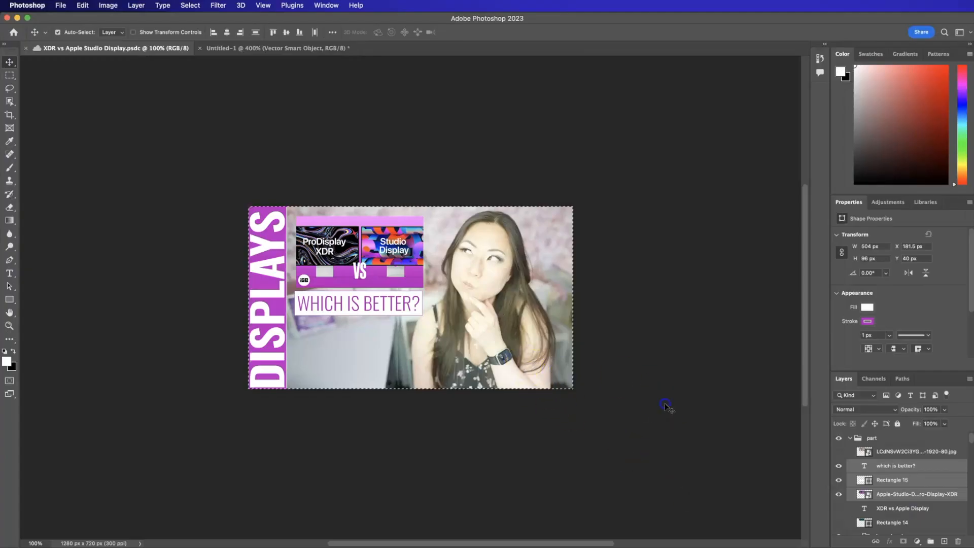
Switch back to Photoshop and copy the XDR. Displays photo layer of the thumbnail.
super+click(909, 496)
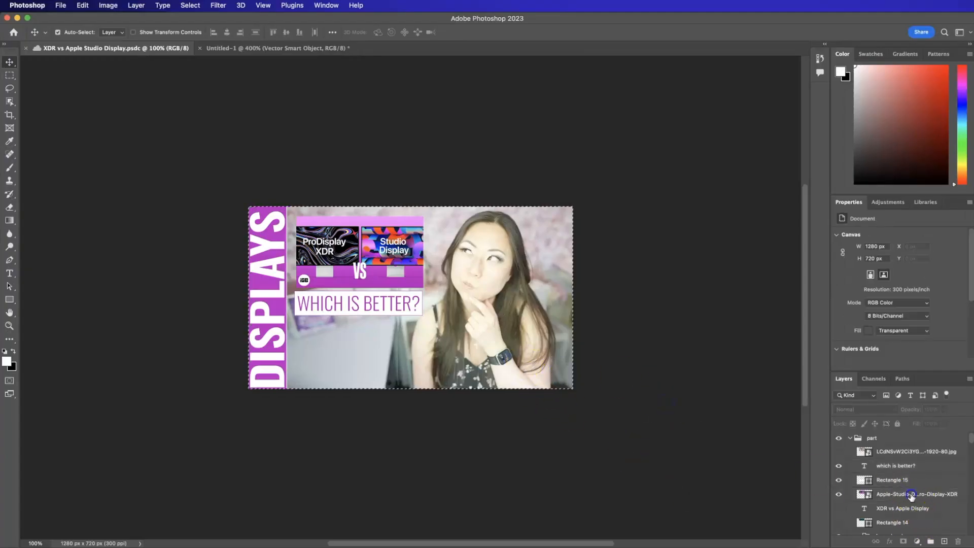
scroll(893, 508, down, 10)
scroll(893, 517, down, 5)
click(635, 379)
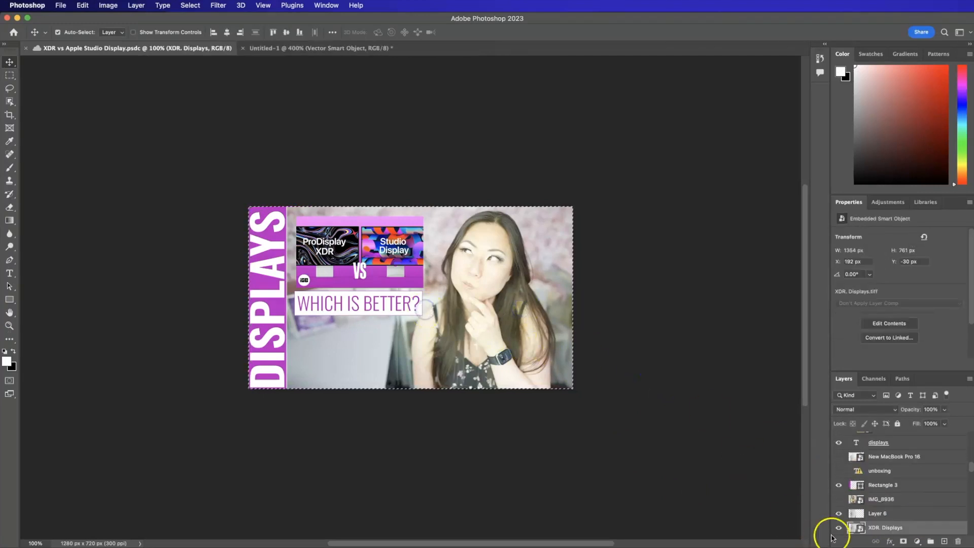
right_click(880, 531)
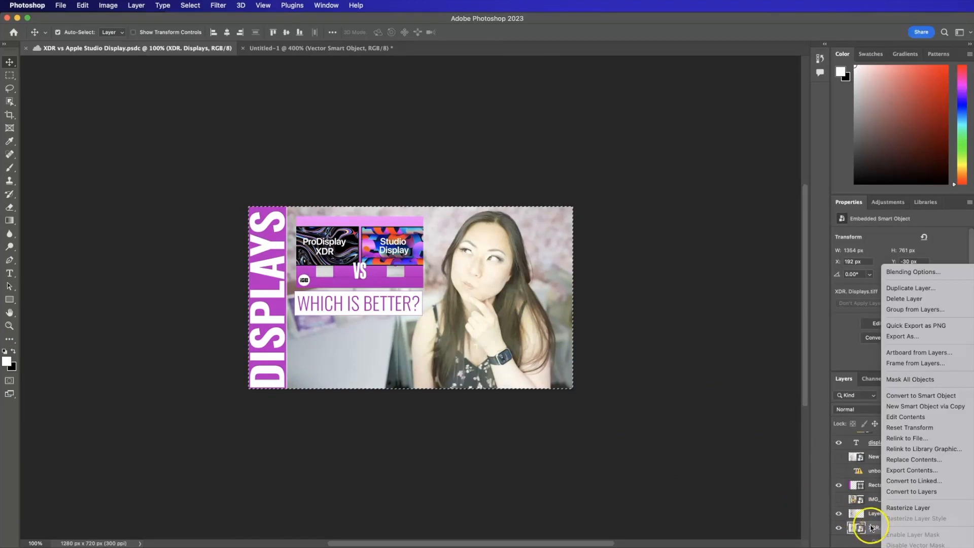
click(843, 528)
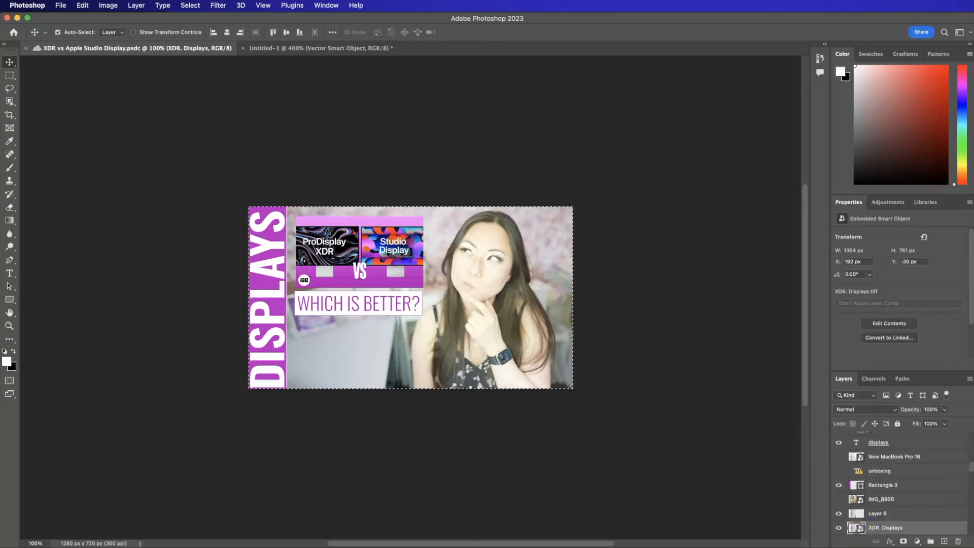
Switch to InDesign and paste the copied photo onto page 43 of the planner.
click(650, 383)
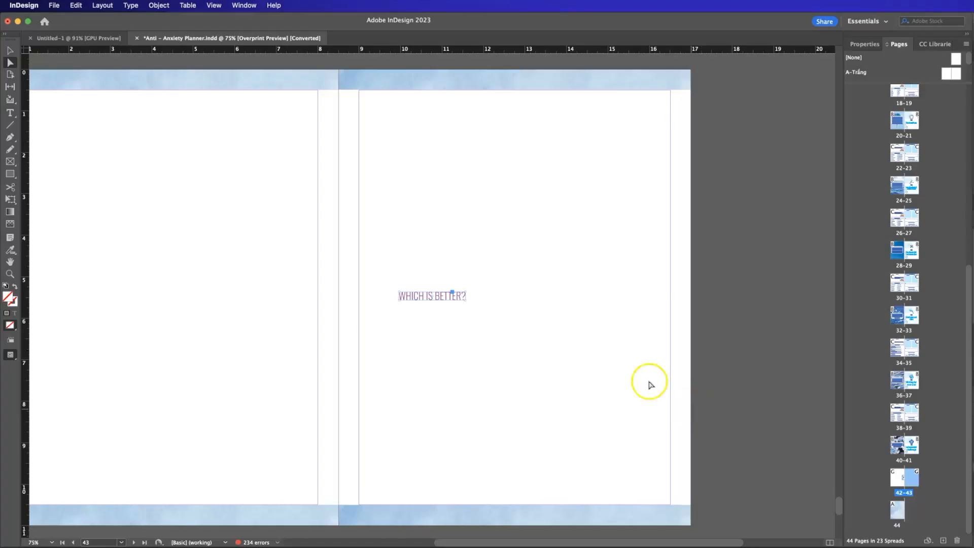
right_click(444, 224)
click(477, 258)
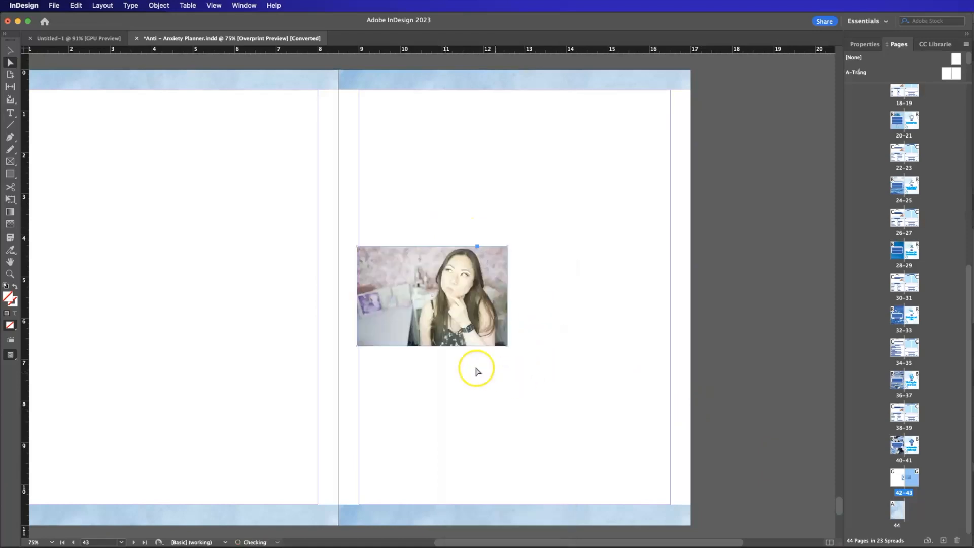
drag(465, 262, 495, 157)
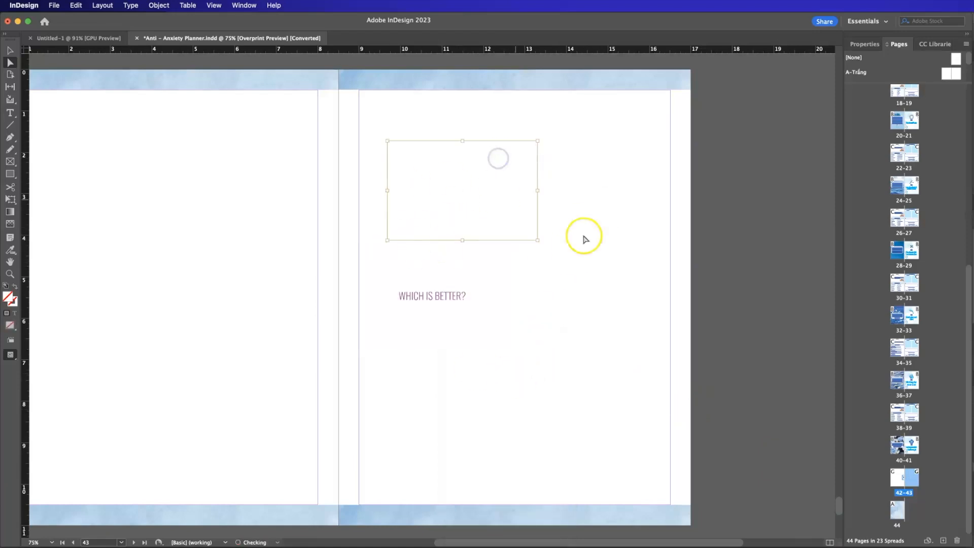
key(super+z)
click(584, 328)
drag(551, 394, 317, 182)
drag(474, 276, 550, 141)
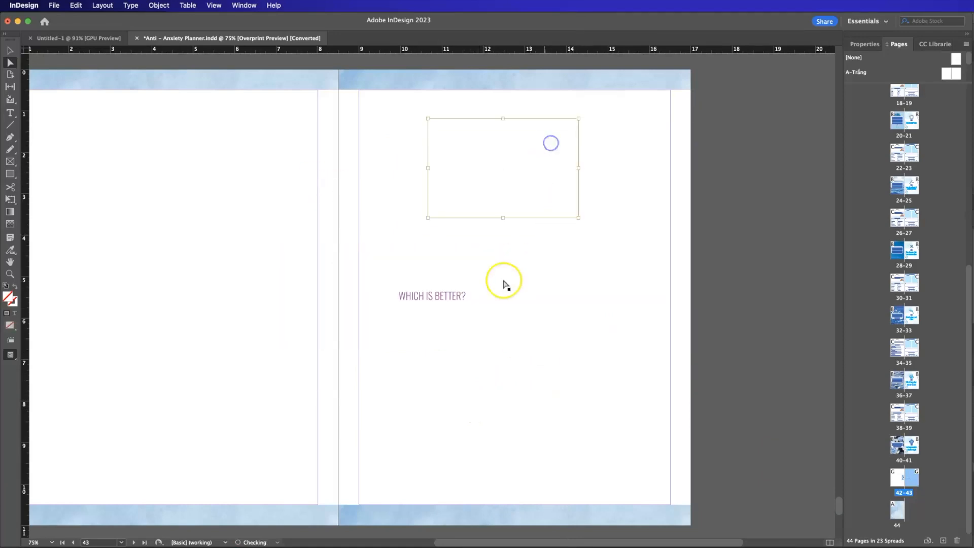
key(super+z)
Move the whole photo, with its frame, above the "WHICH IS BETTER?" text using the Selection tool.
click(9, 51)
click(167, 193)
drag(417, 307, 491, 217)
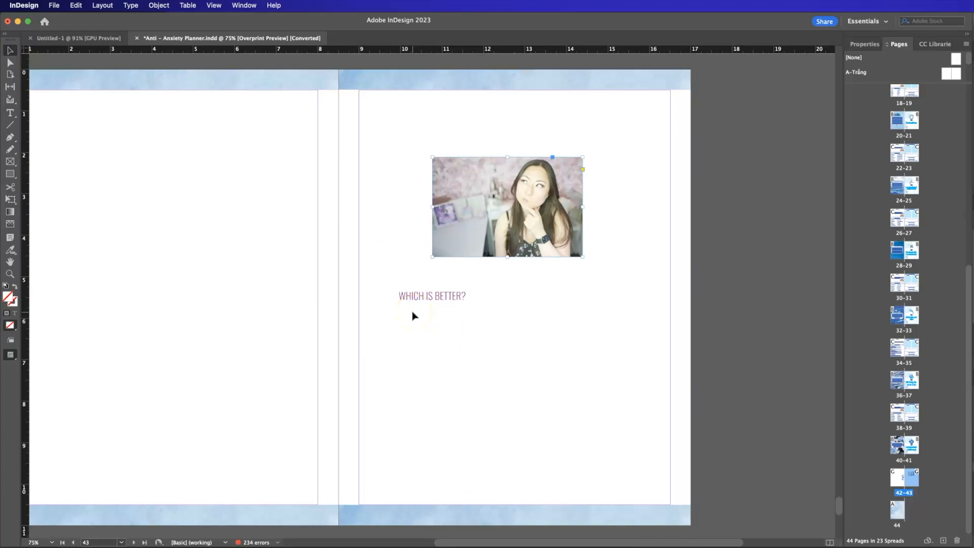
View the About InDesign information and close it.
click(23, 6)
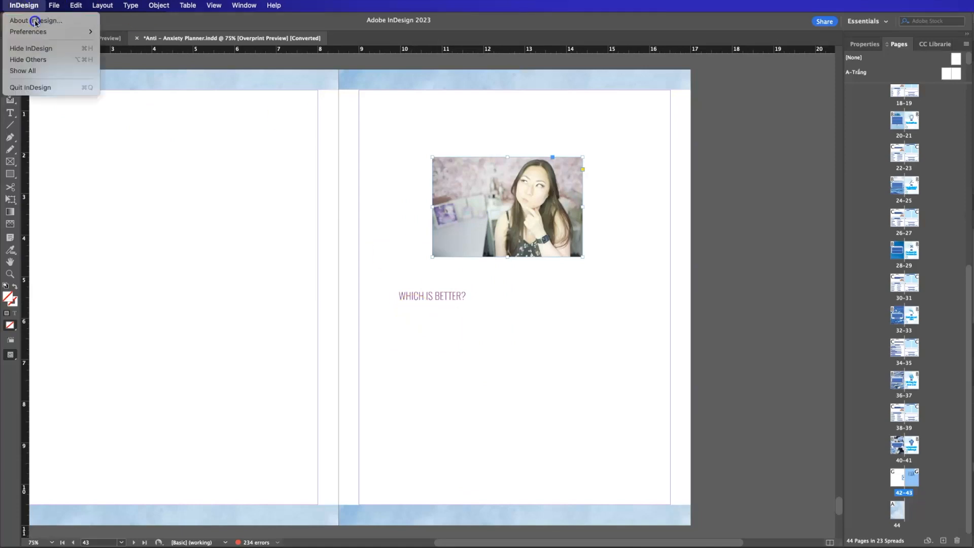
click(35, 21)
click(786, 315)
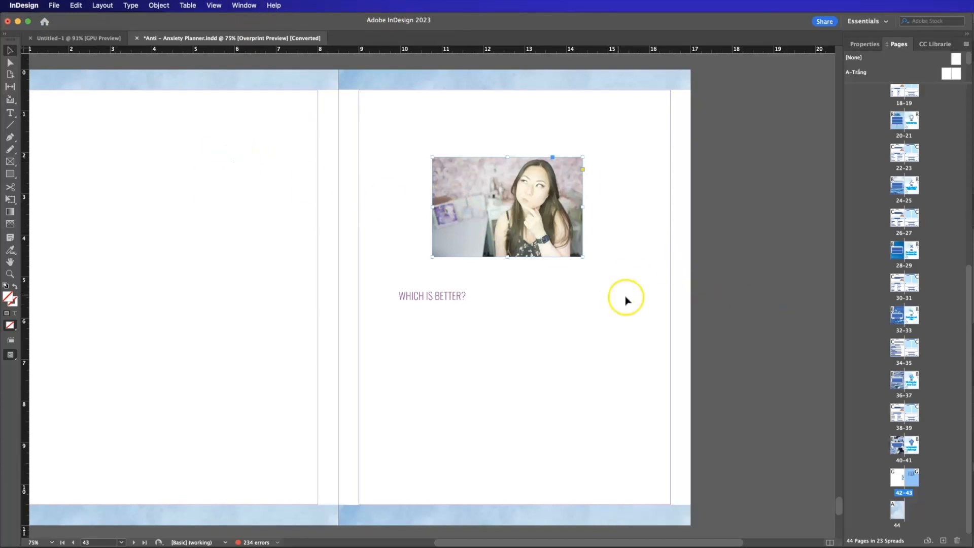
Switch to Finder, page through the icon preview of Anti - Anxiety Planner.pdf, compare it with the INDD file, and return to InDesign.
key(super+Tab)
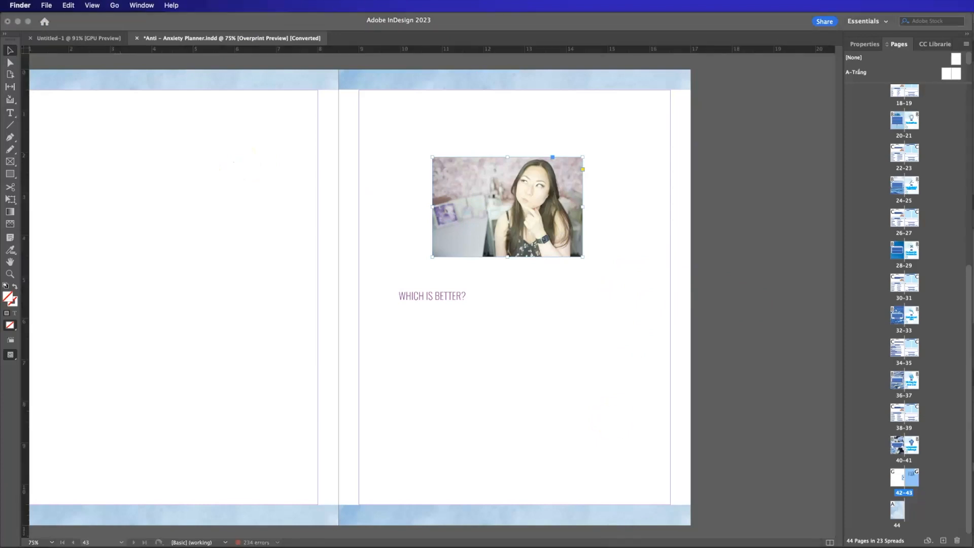
drag(629, 330, 529, 158)
mouse_move(518, 202)
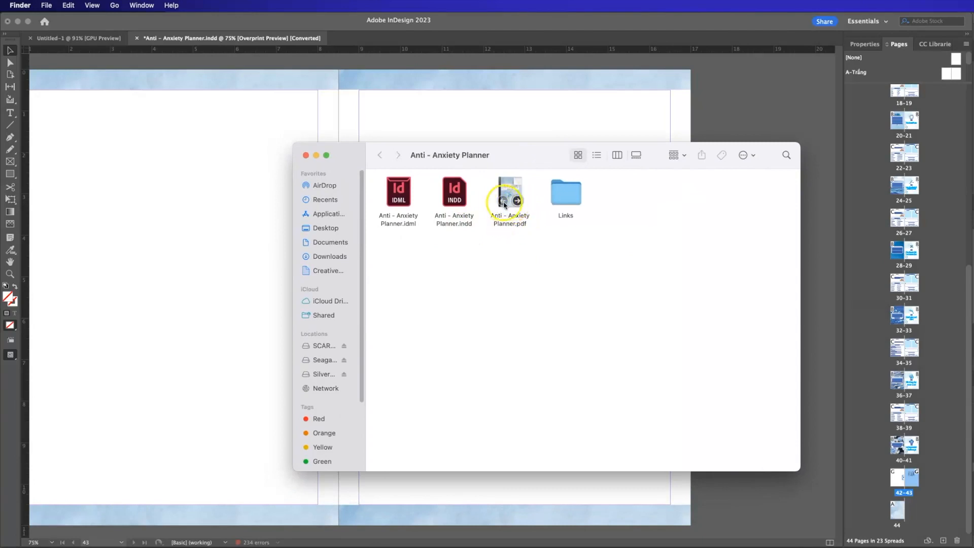
click(518, 202)
click(518, 201)
click(518, 201)
click(518, 201)
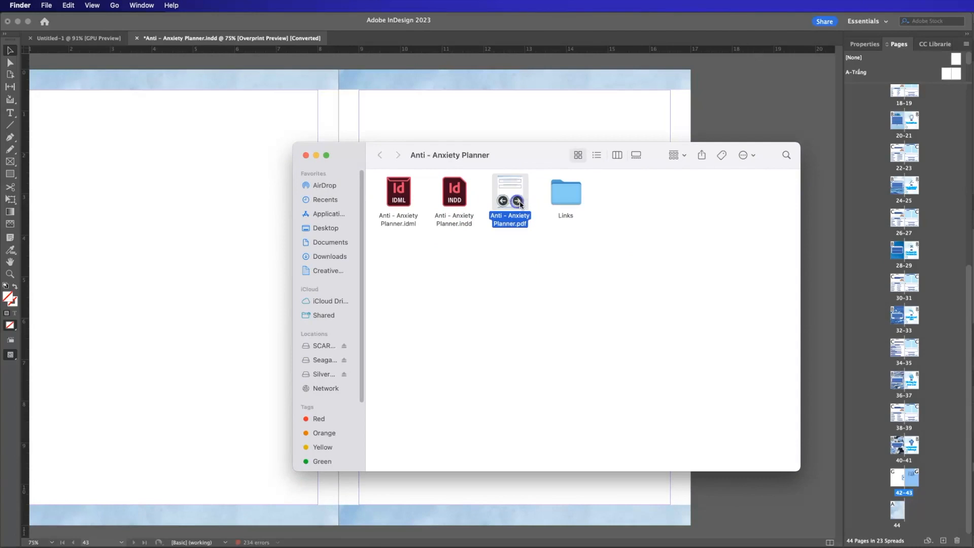
click(518, 201)
click(518, 202)
click(518, 201)
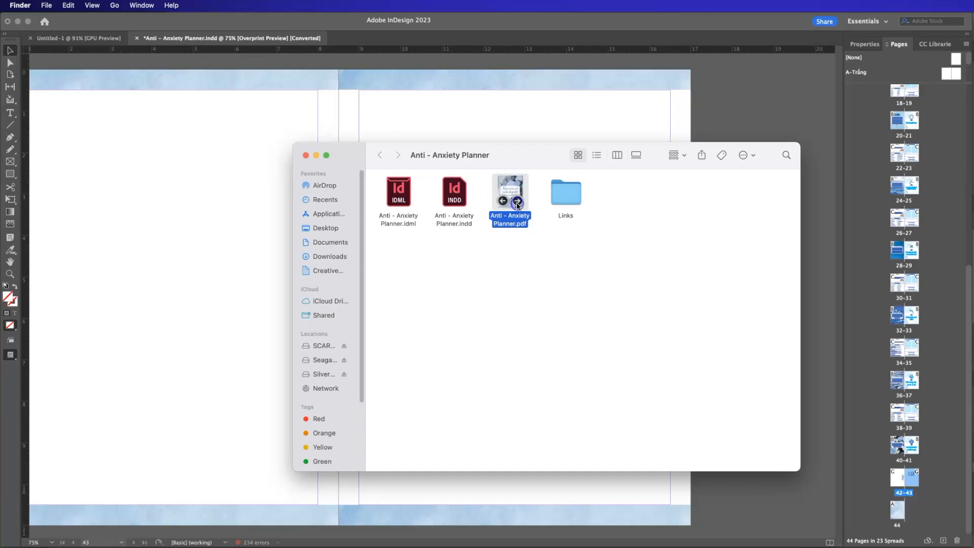
click(599, 116)
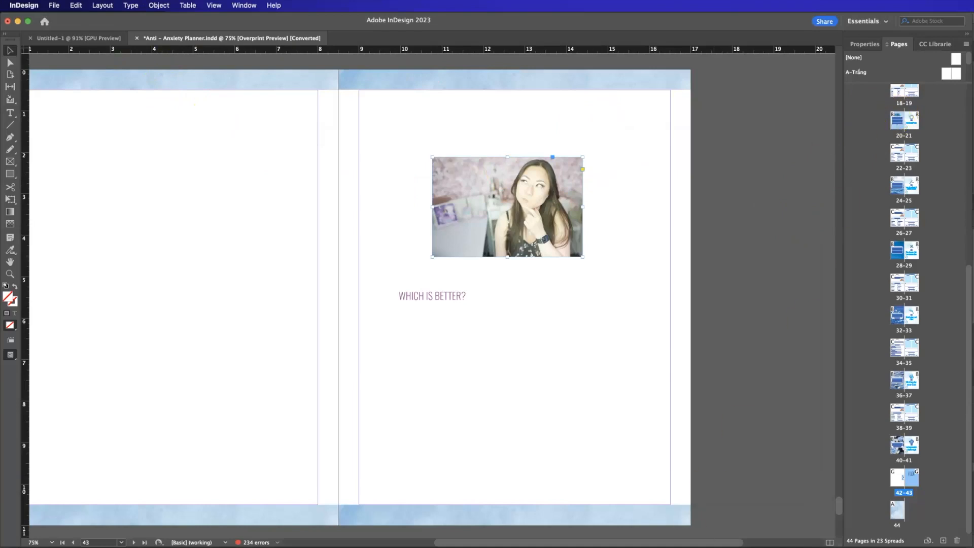
key(super+Tab)
mouse_move(520, 204)
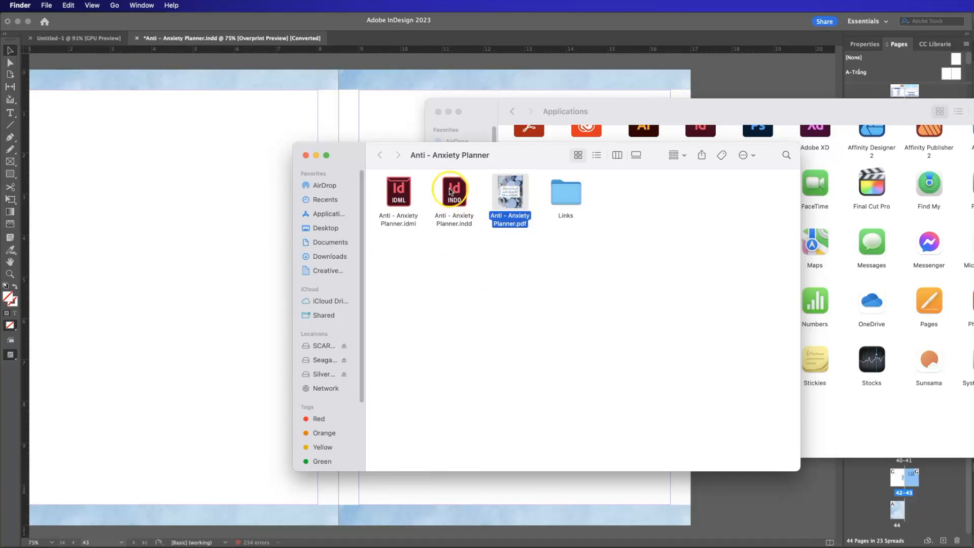
click(176, 151)
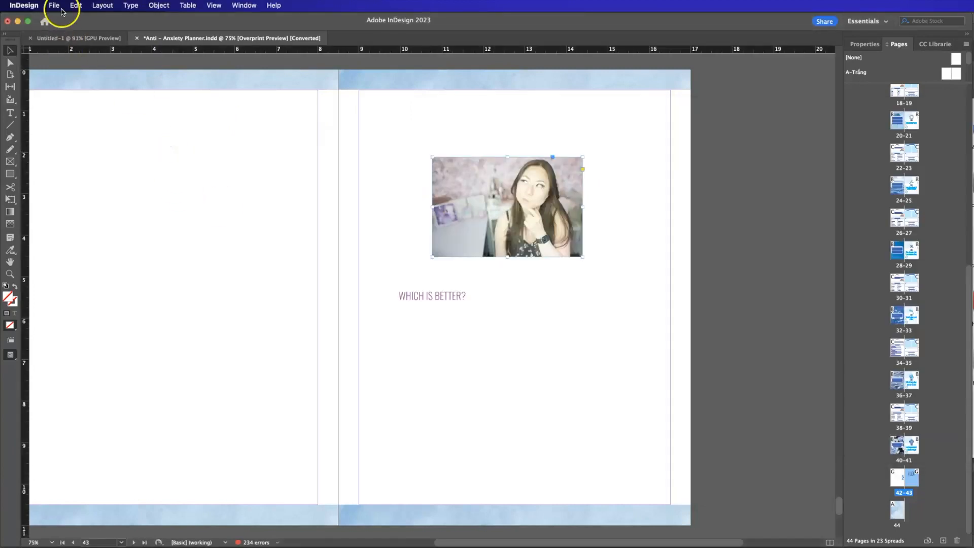
In the File Handling preferences, set the preview images saved with documents to cover All Pages.
click(22, 8)
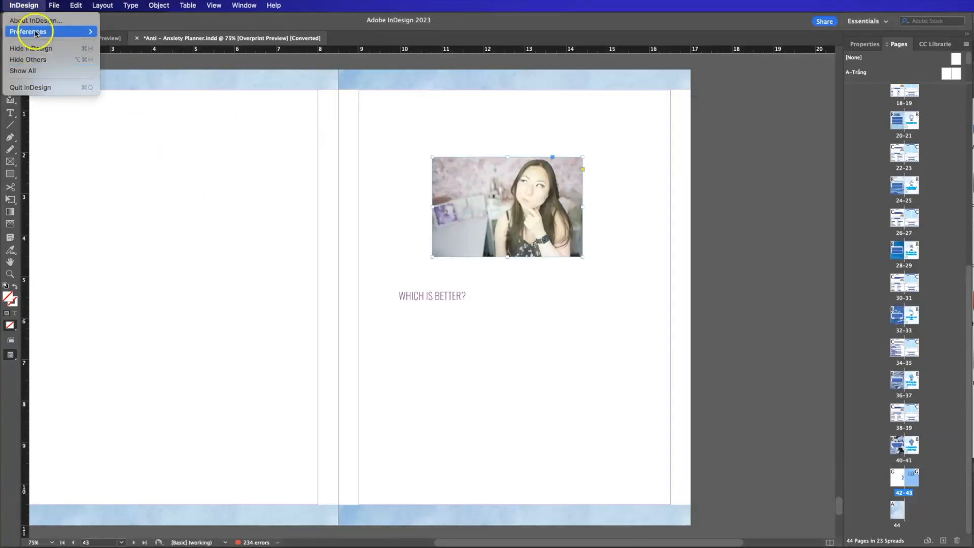
mouse_move(30, 32)
click(148, 267)
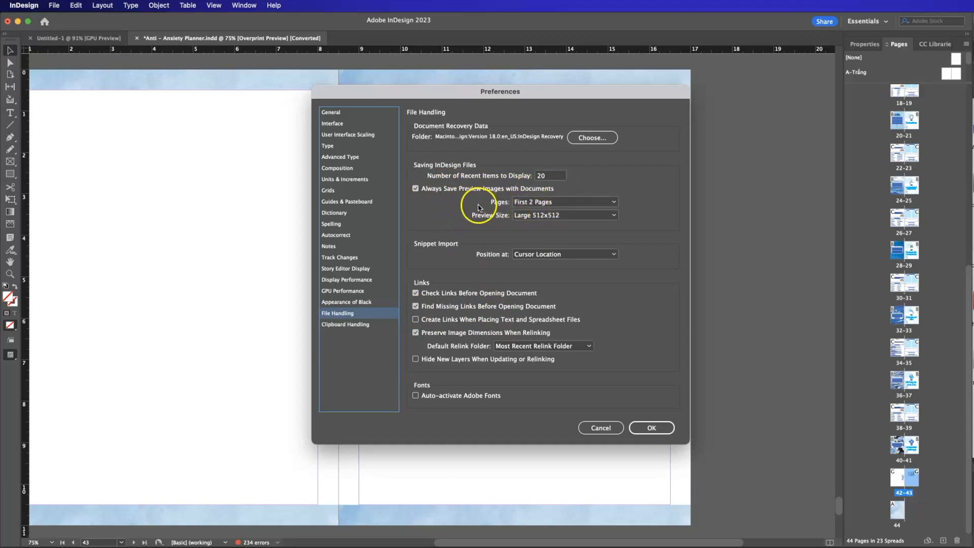
click(542, 201)
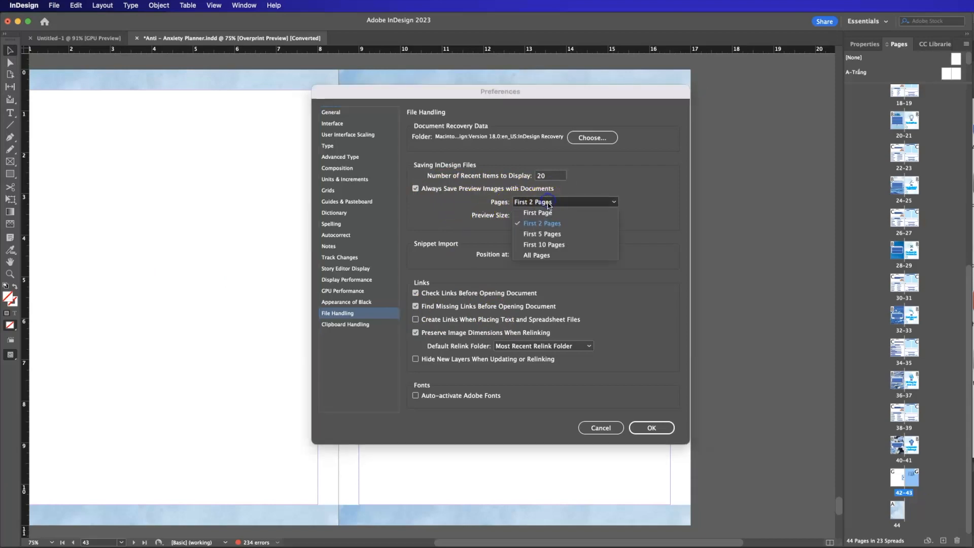
click(561, 256)
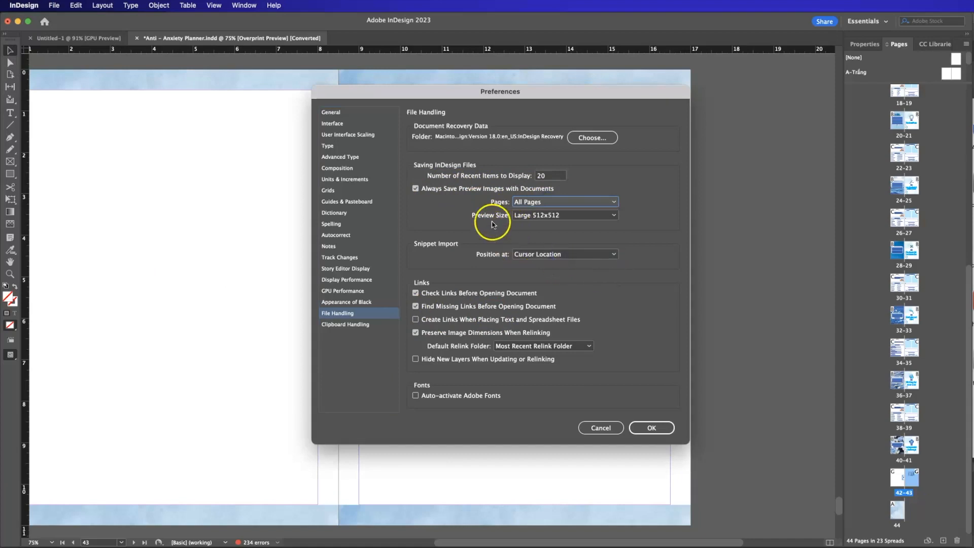
Review the preview size options, keep Large 512x512, and apply the File Handling preferences.
click(554, 215)
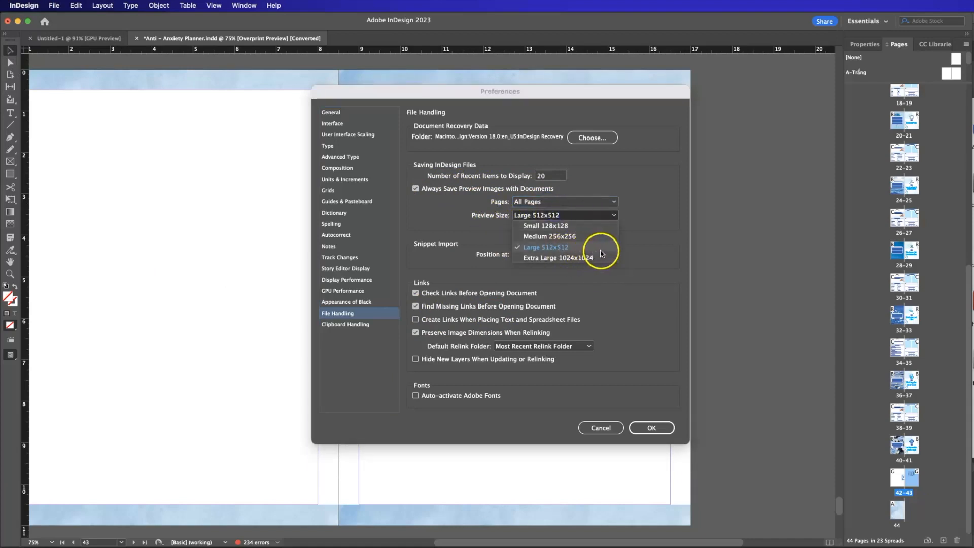
click(635, 224)
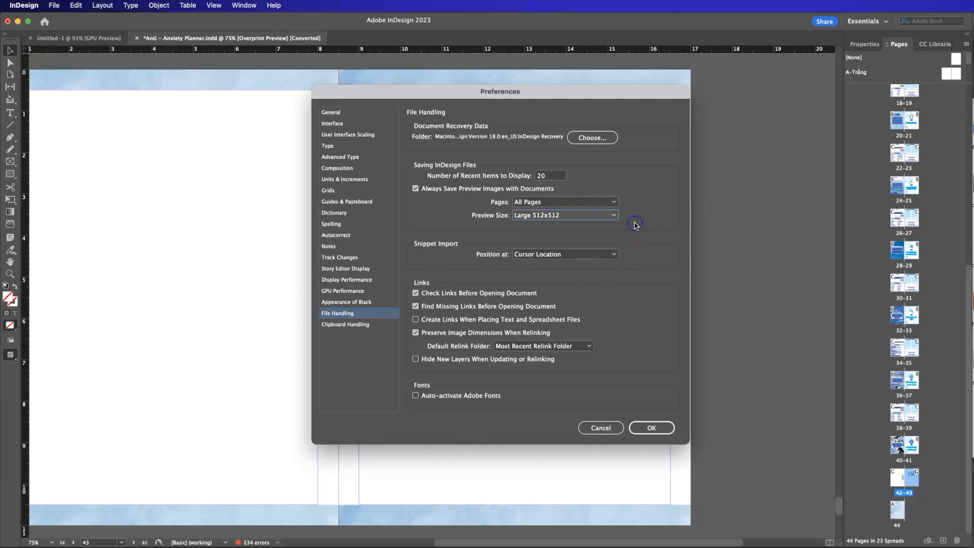
click(661, 429)
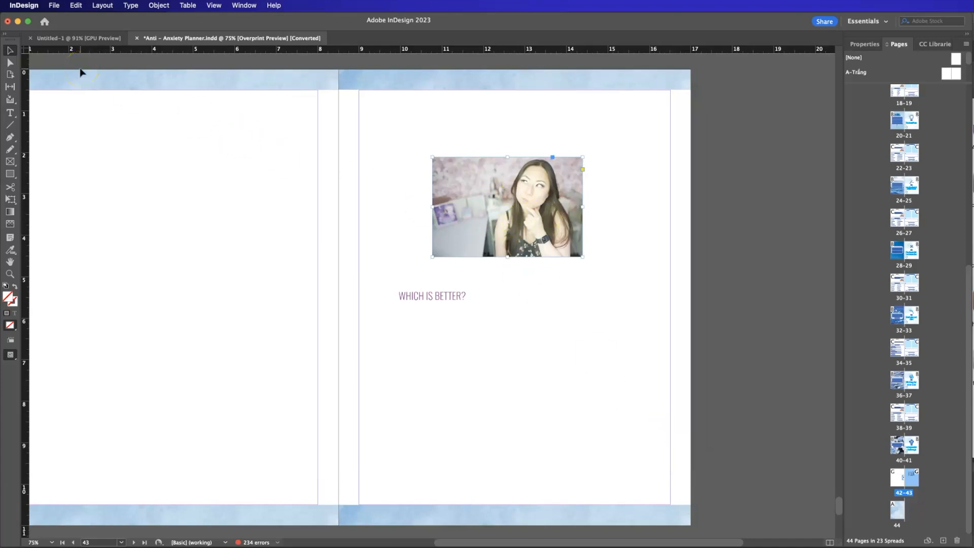
Save the document to the Desktop under the new name Anti - Anxiety Planner2.
click(54, 6)
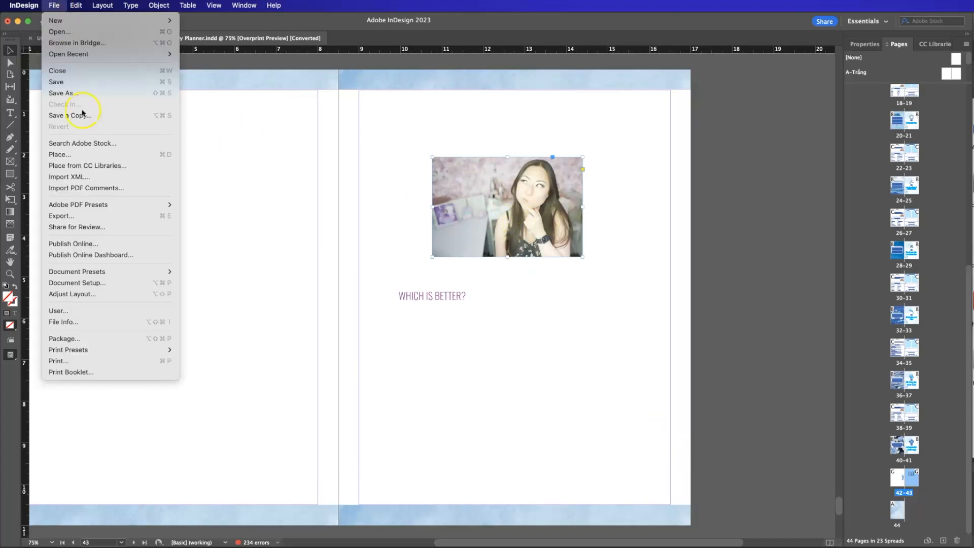
click(74, 87)
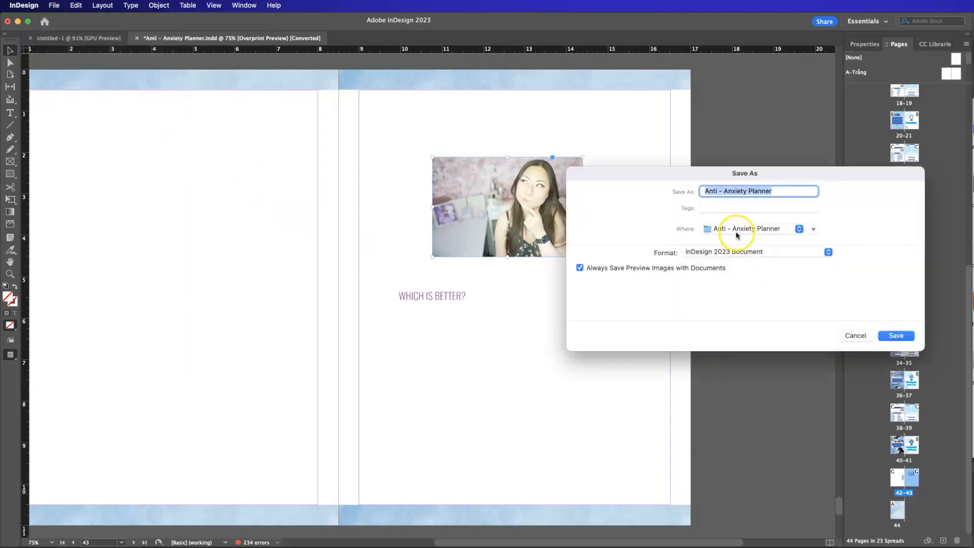
click(737, 234)
click(740, 232)
click(813, 229)
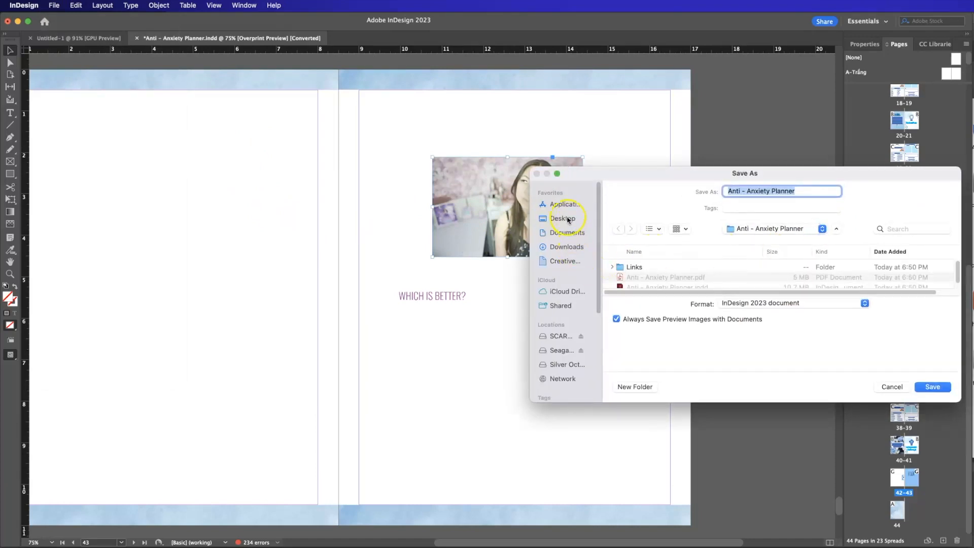
click(564, 218)
click(810, 190)
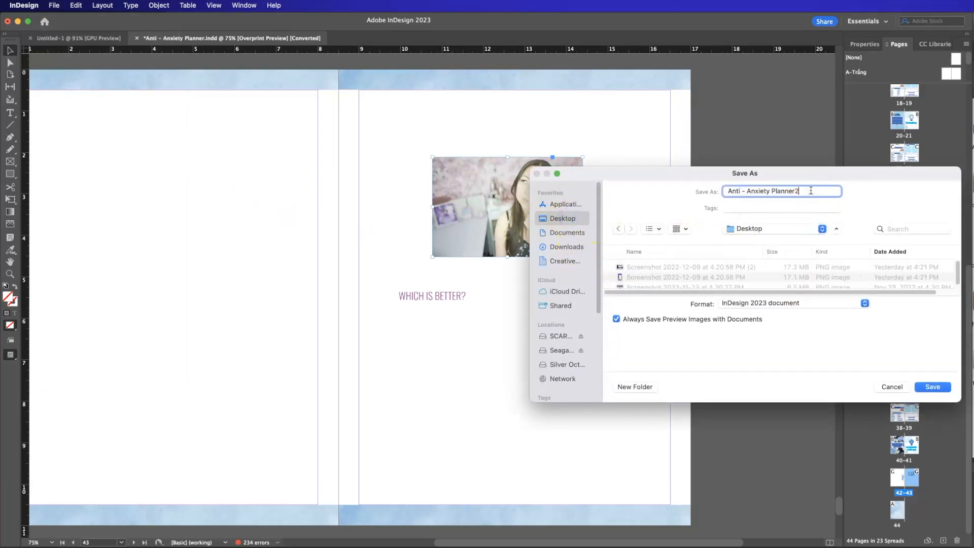
key(Return)
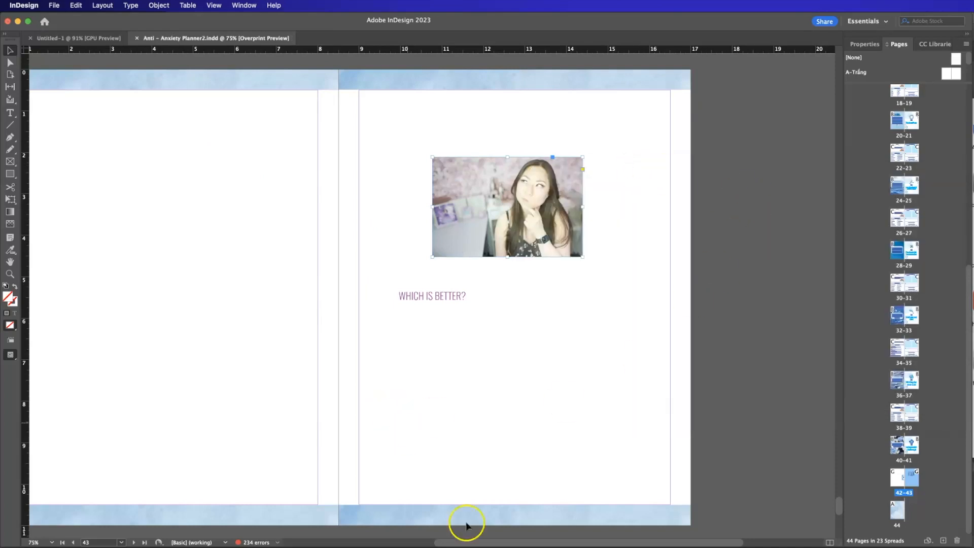
Switch to Finder, look at the new INDD file in the Desktop folder, and return to InDesign.
key(super+Tab)
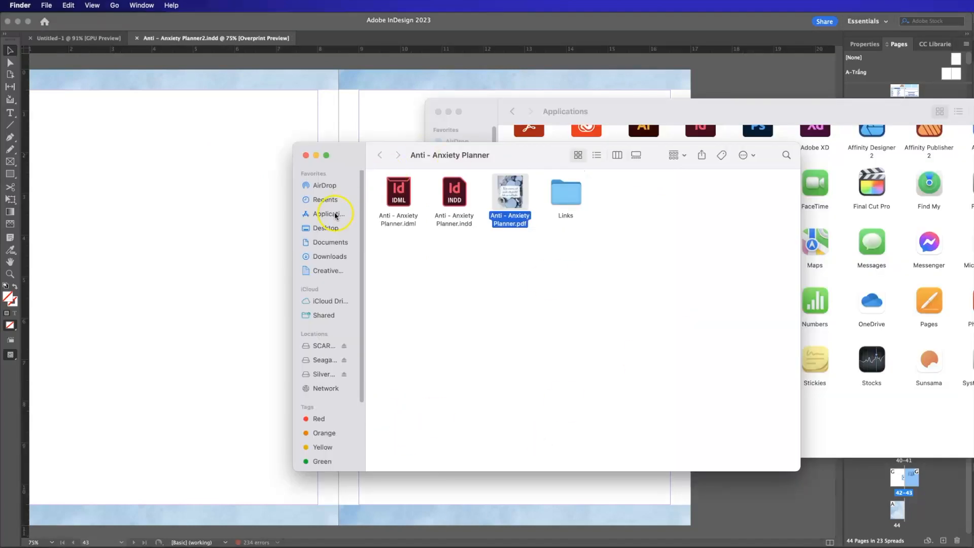
click(325, 228)
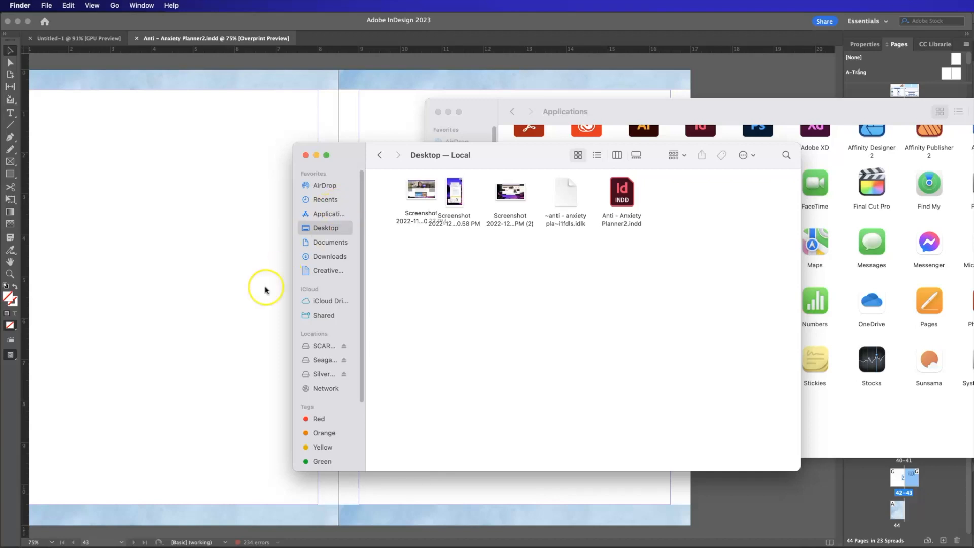
click(206, 289)
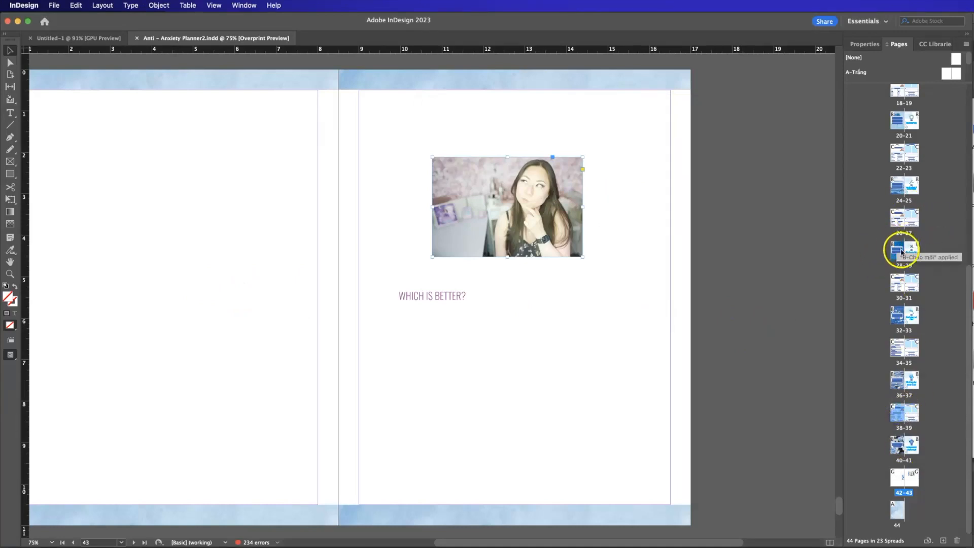
Go to spread 26-27 and duplicate it.
double_click(902, 218)
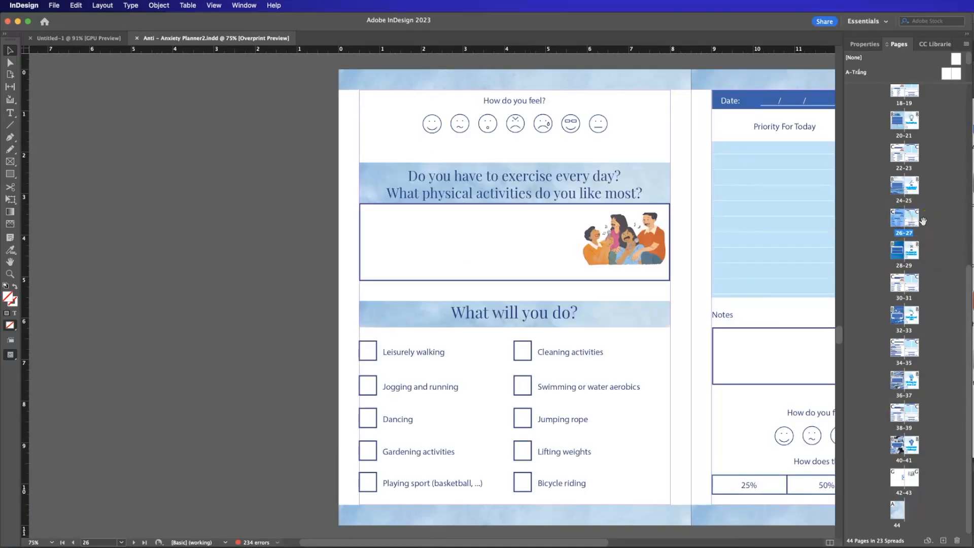
click(600, 542)
shift+click(913, 219)
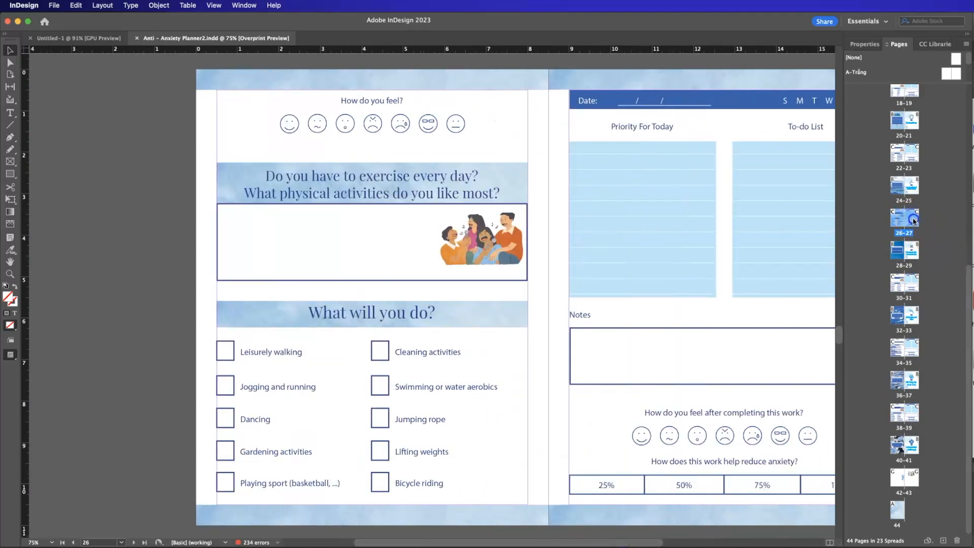
right_click(902, 220)
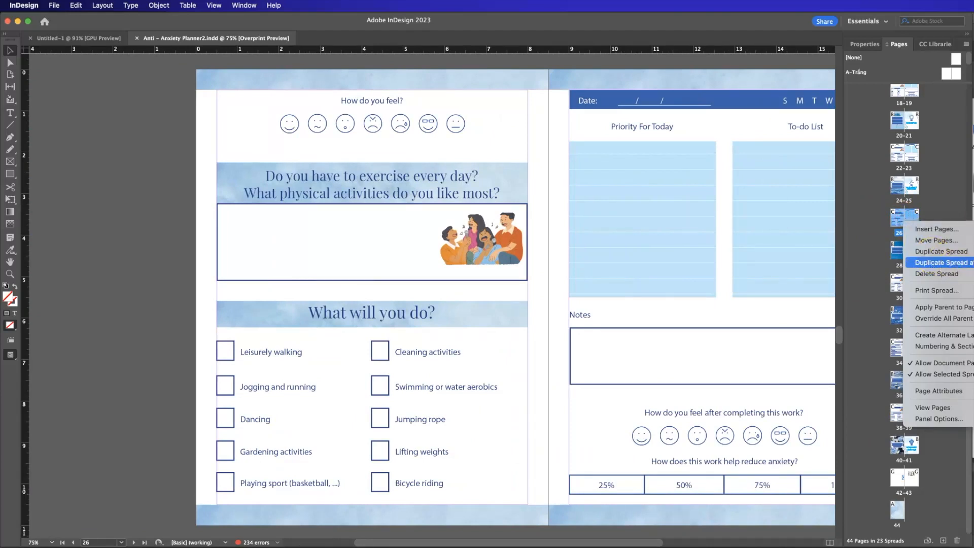
click(954, 252)
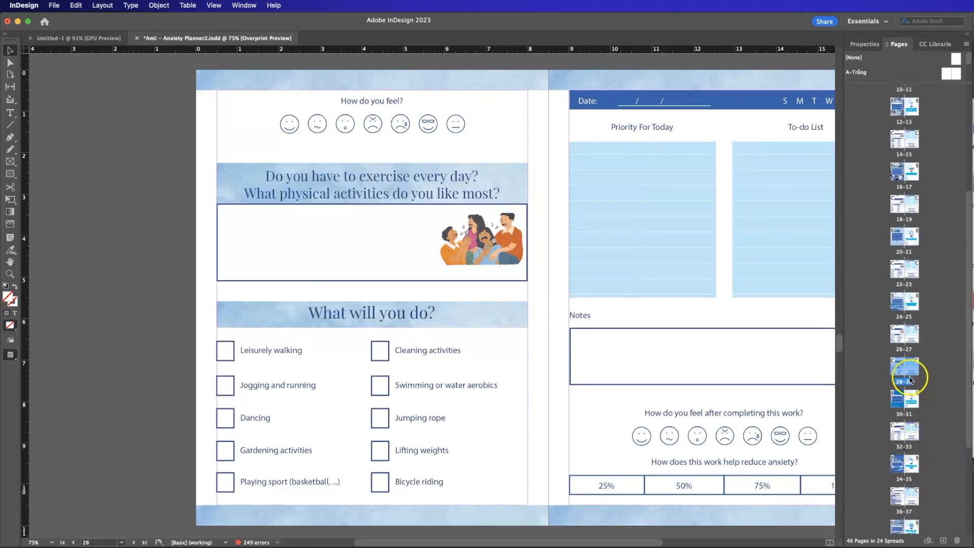
Compare the original spread 26-27 with its duplicate, spread 28-29, and view the commands available for the duplicate.
drag(908, 388, 908, 337)
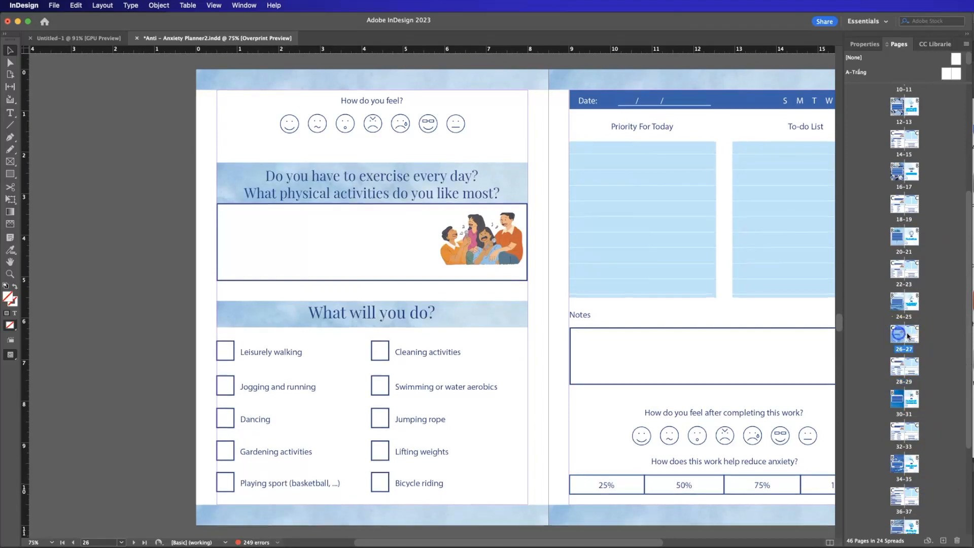
double_click(900, 374)
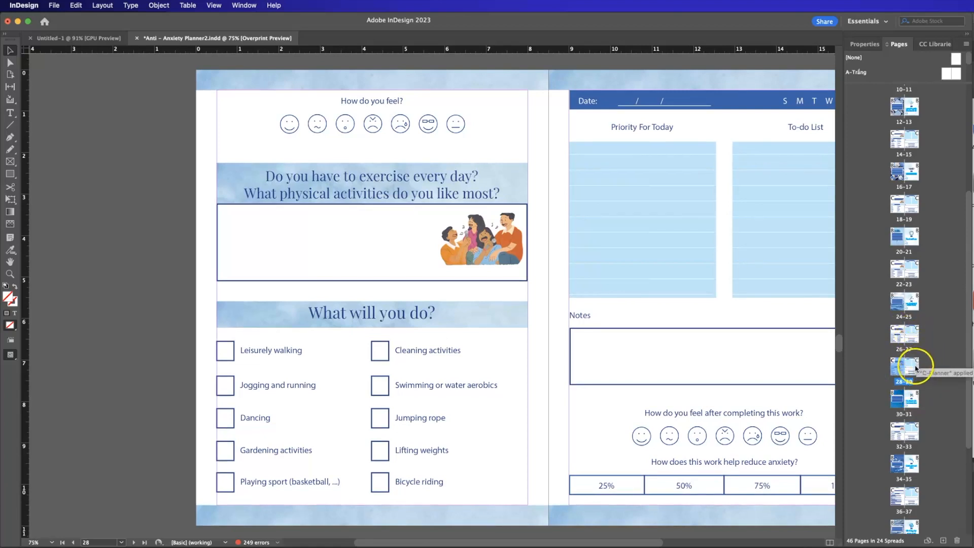
scroll(915, 365, down, 1)
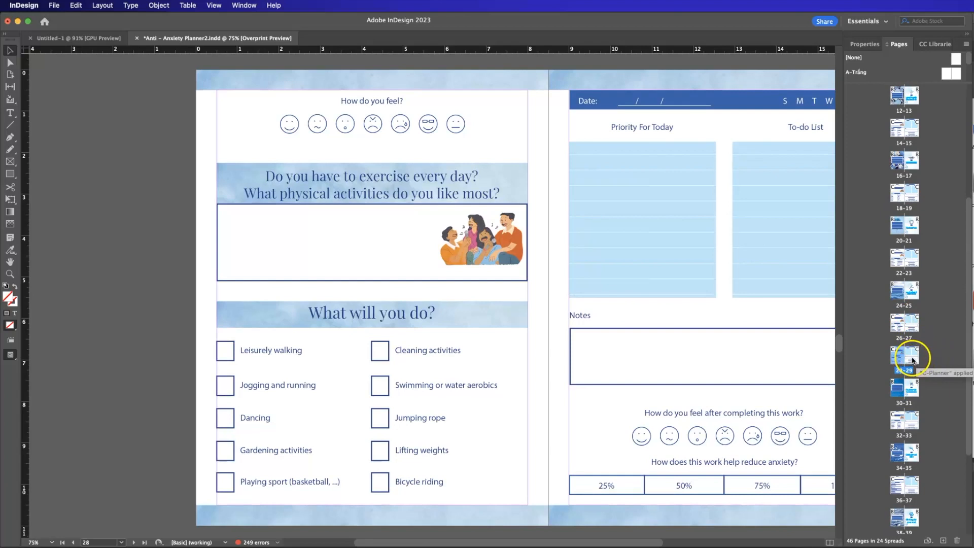
scroll(913, 361, down, 2)
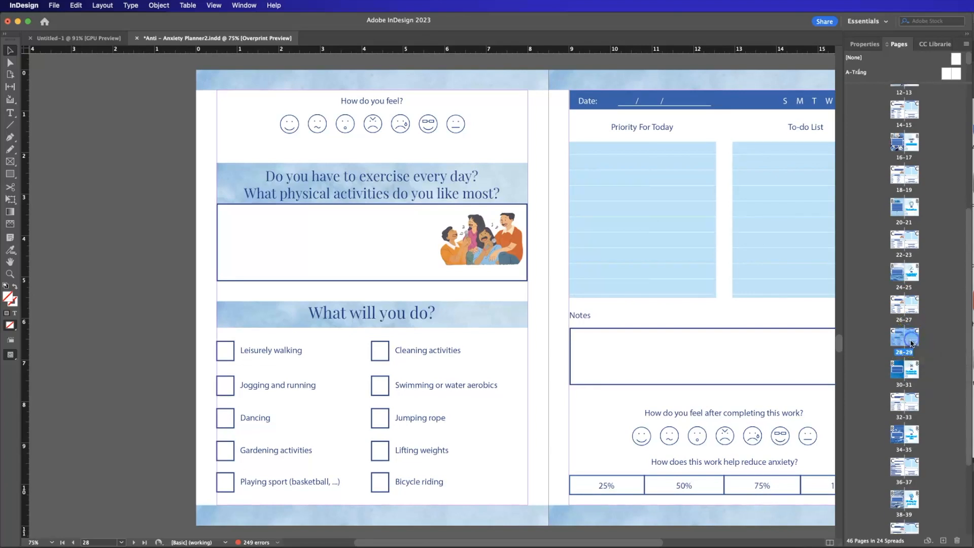
right_click(906, 334)
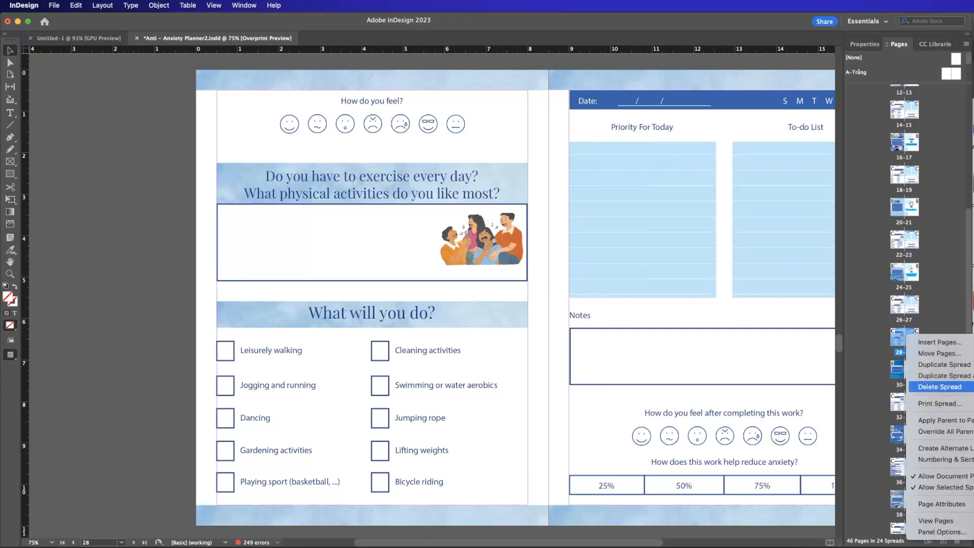
click(879, 431)
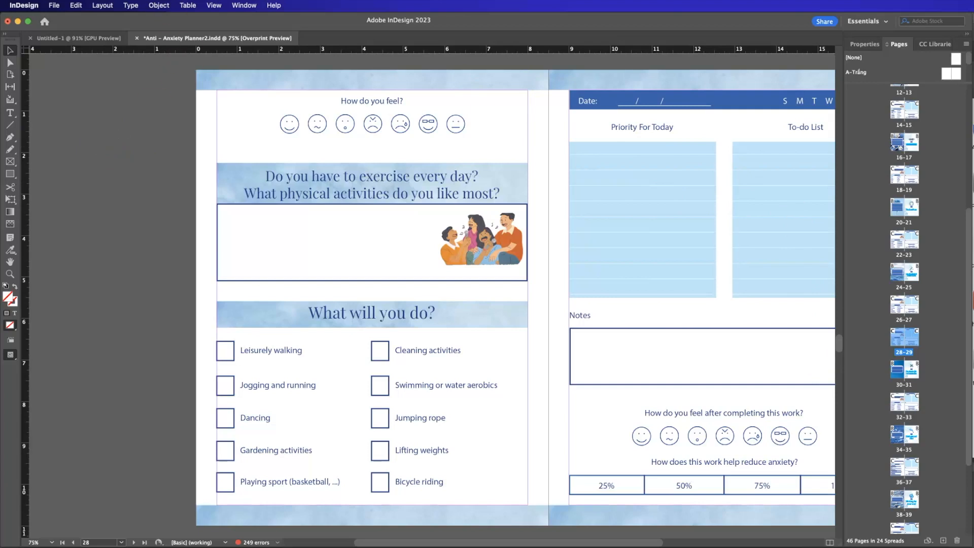
Display the Style Packs in an enlarged view, loading the Avenue pack and browsing through the others.
click(244, 5)
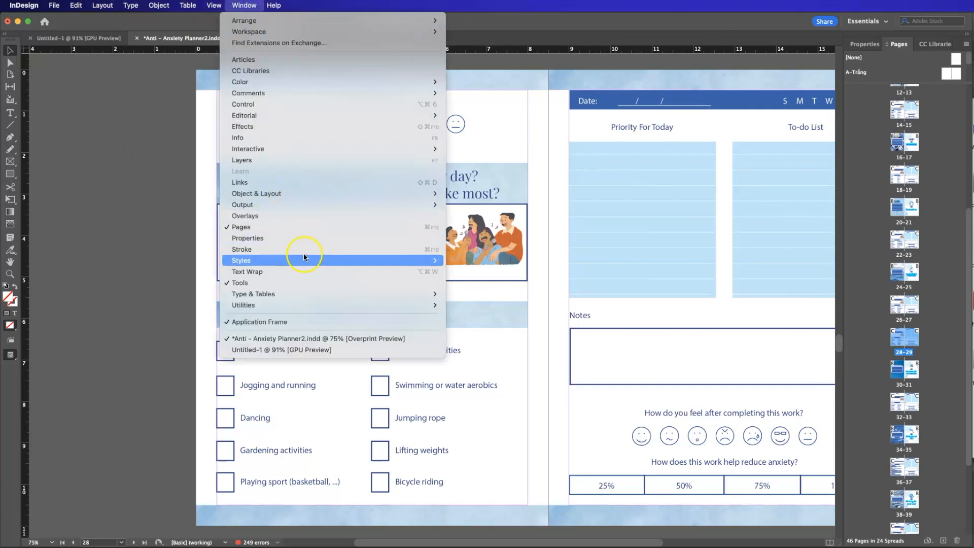
mouse_move(327, 261)
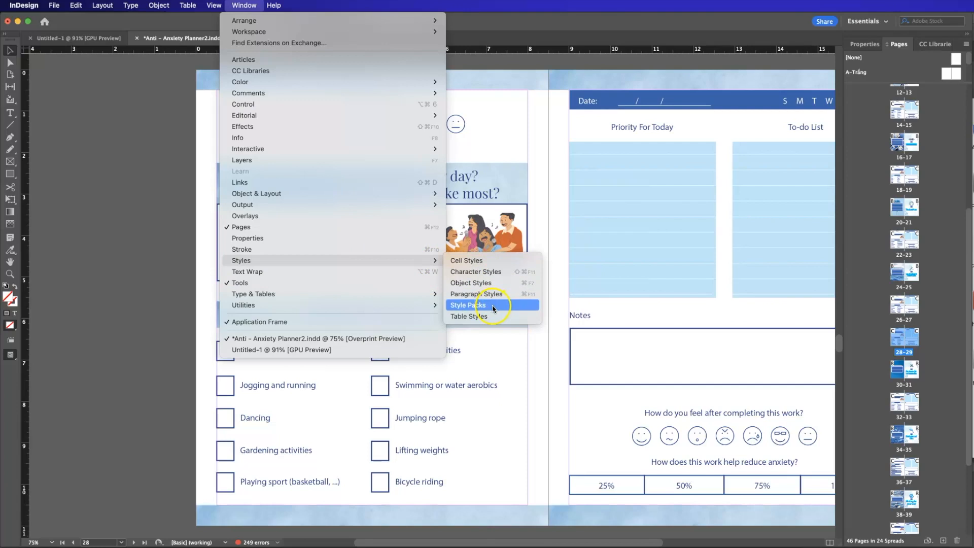
click(490, 306)
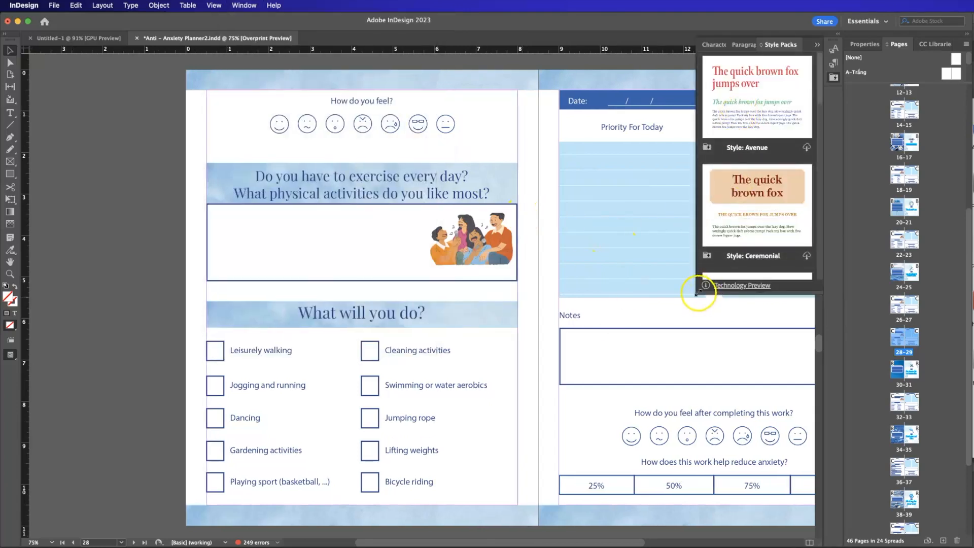
drag(684, 298, 618, 344)
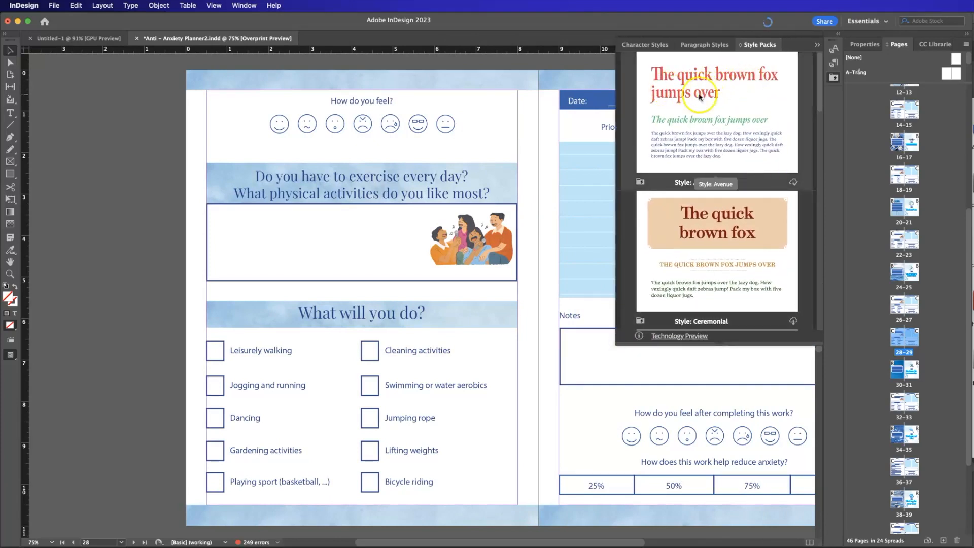
scroll(721, 162, down, 10)
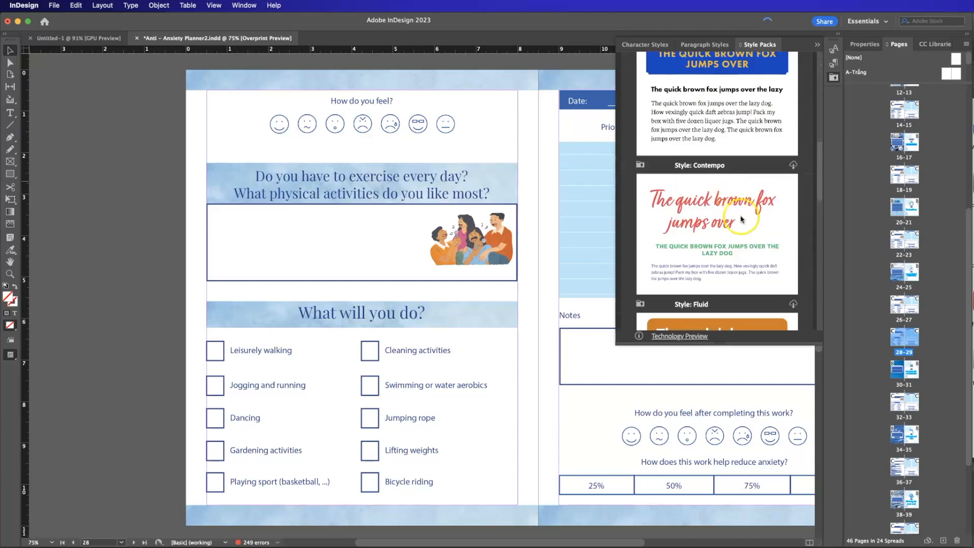
scroll(741, 222, down, 5)
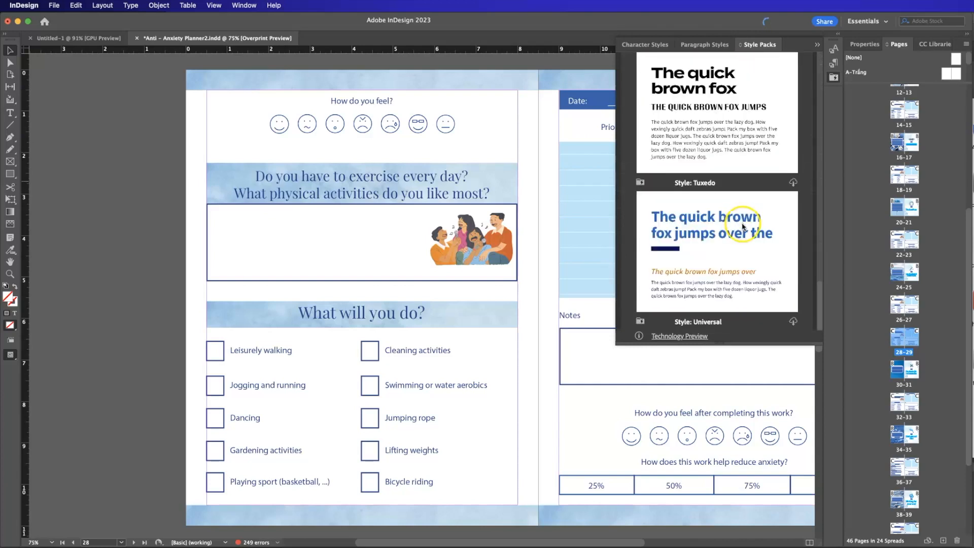
scroll(730, 223, up, 12)
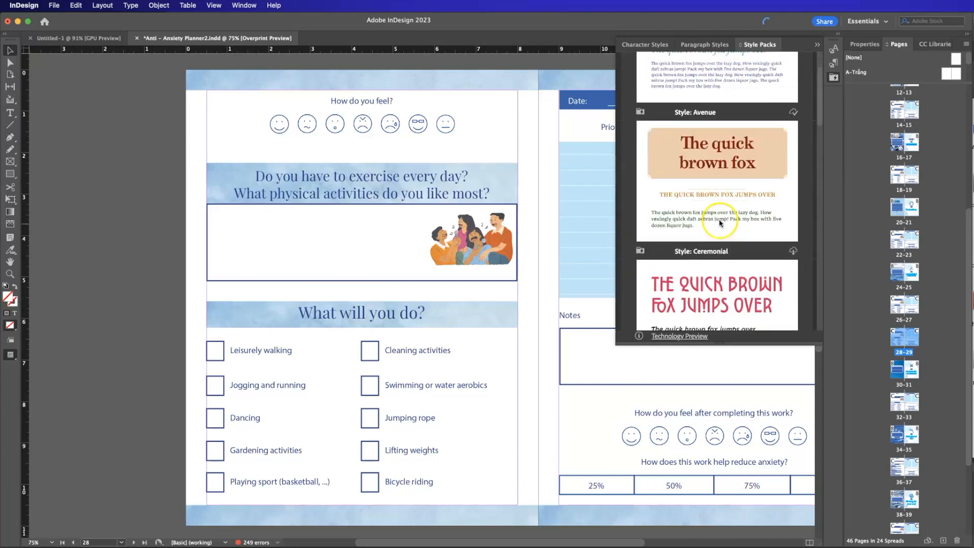
scroll(721, 221, up, 3)
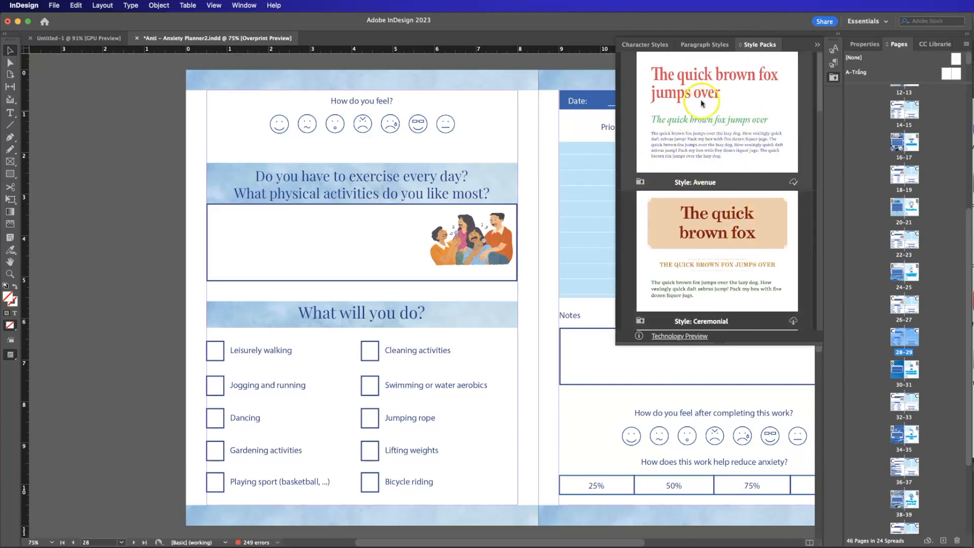
Display the document's paragraph styles and expand the Style: Avenue group.
click(248, 6)
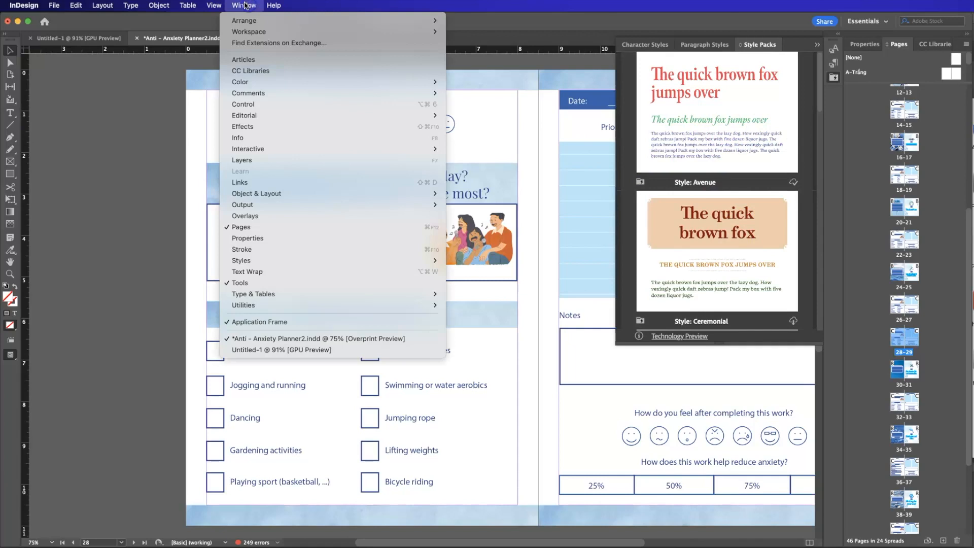
mouse_move(282, 260)
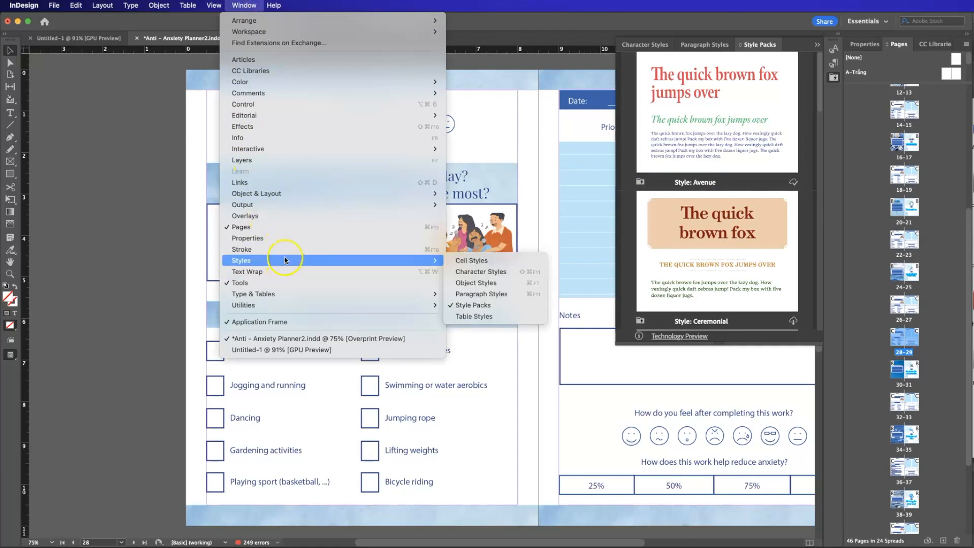
click(494, 296)
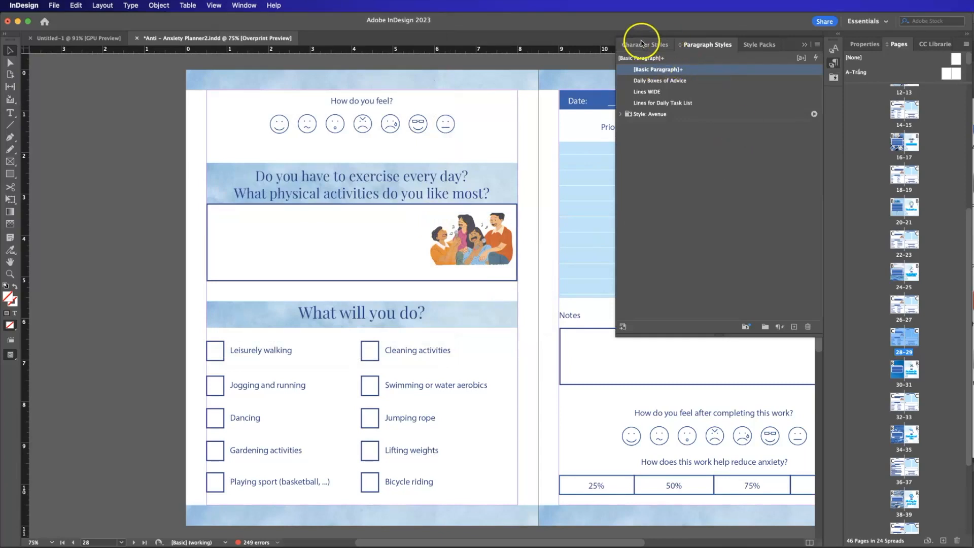
click(644, 45)
click(695, 44)
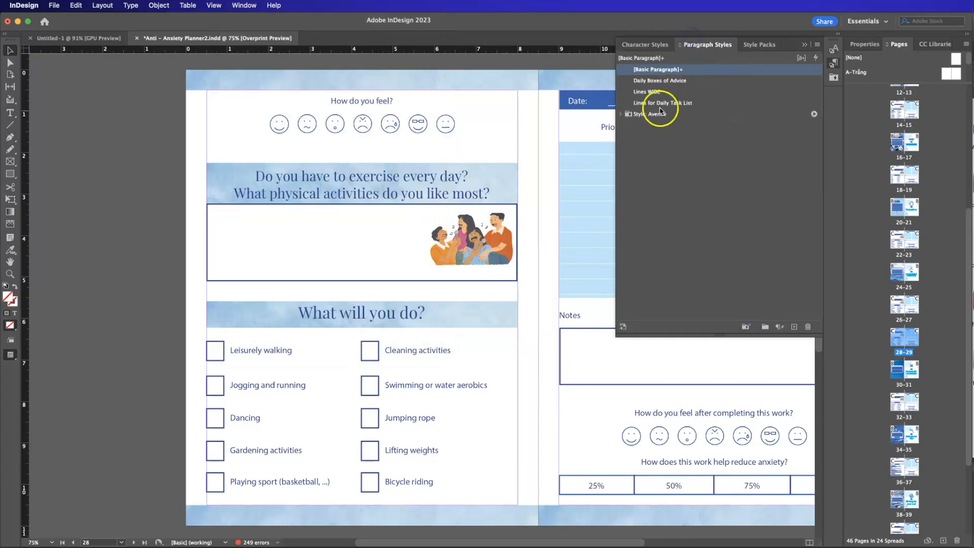
click(620, 114)
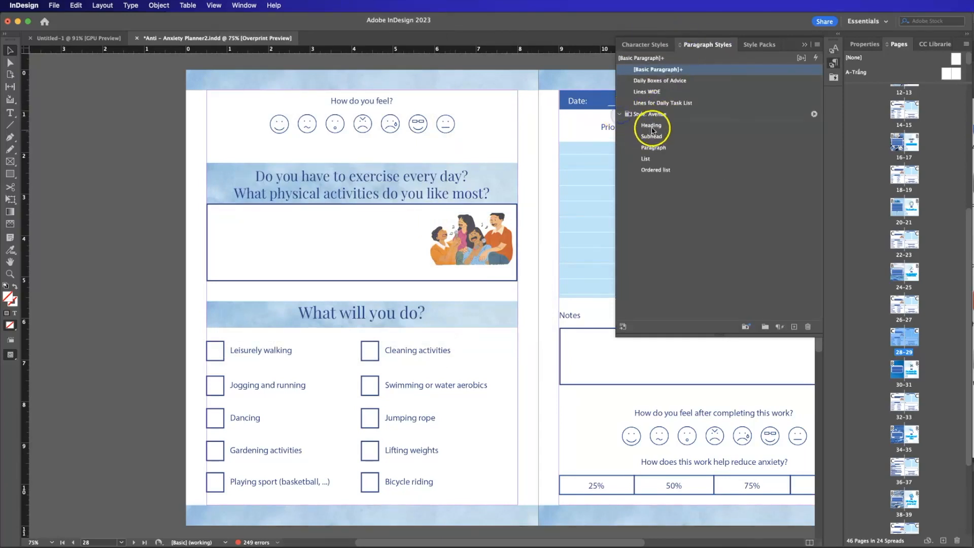
Step through the Avenue paragraph styles Heading, Subhead, Paragraph, List and Ordered list, ending on Heading.
click(653, 128)
click(668, 136)
click(669, 147)
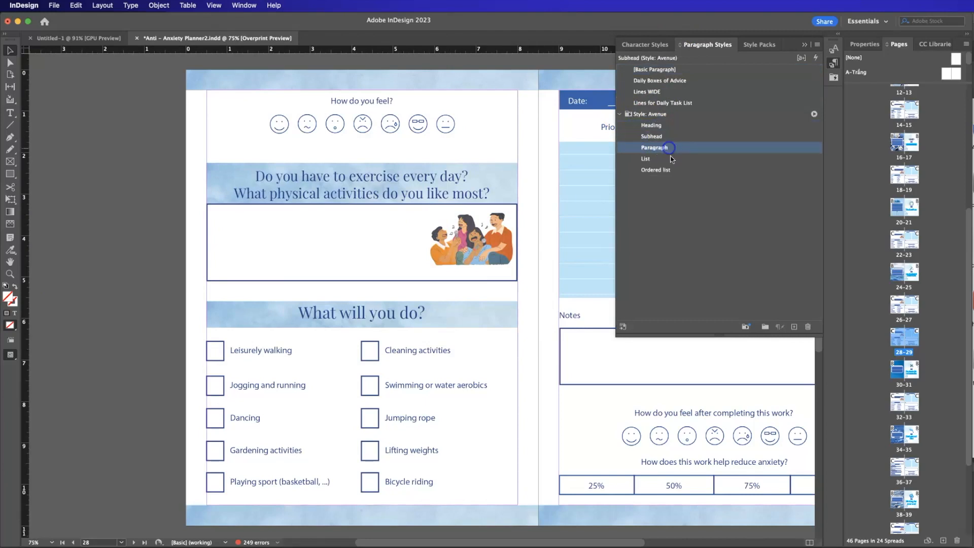
click(672, 160)
click(683, 171)
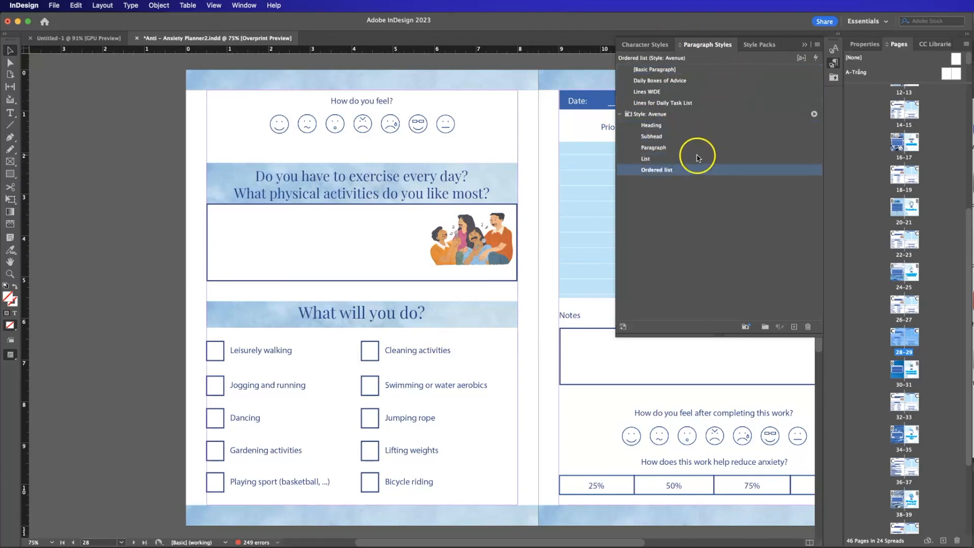
click(680, 125)
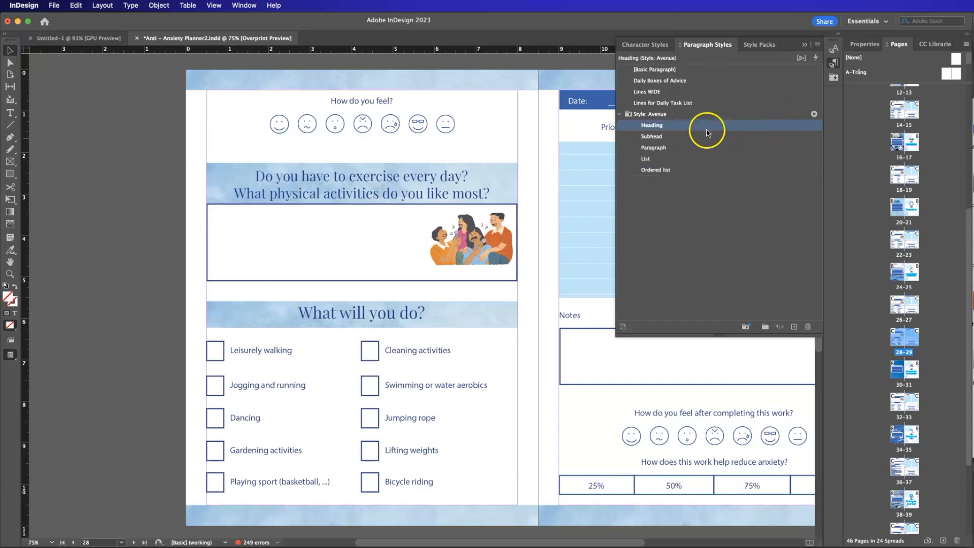
Undock the style lists beside the page and display the paragraph styles for the selected exercise question text frame.
drag(790, 46, 227, 101)
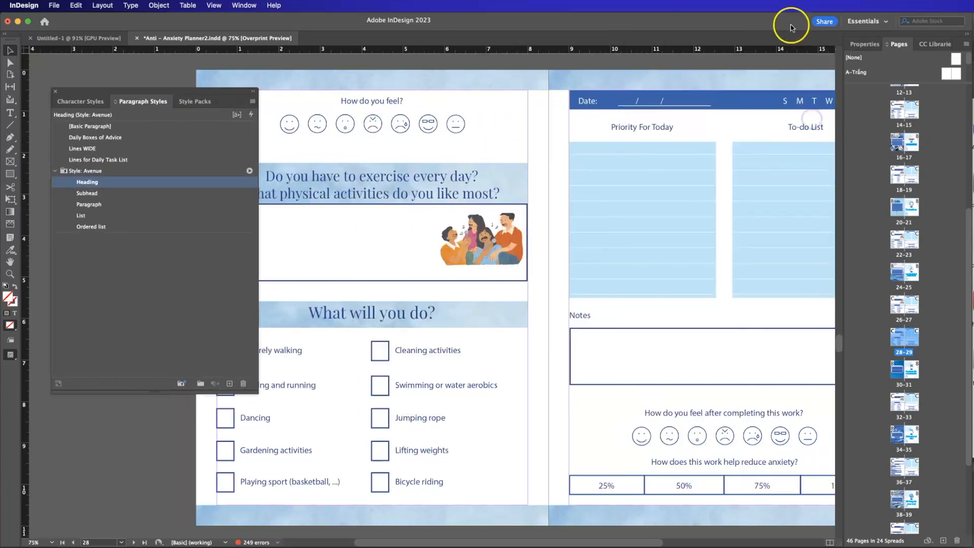
click(195, 101)
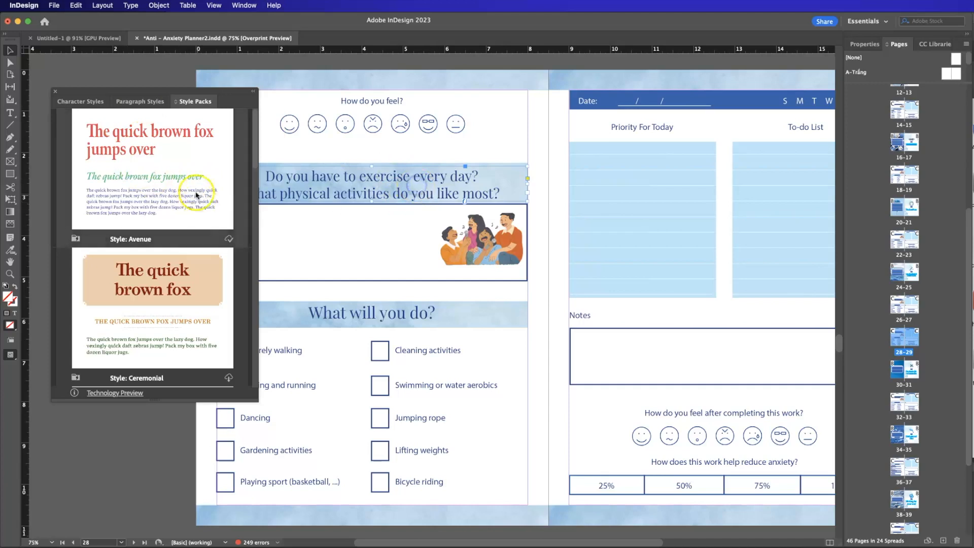
click(139, 102)
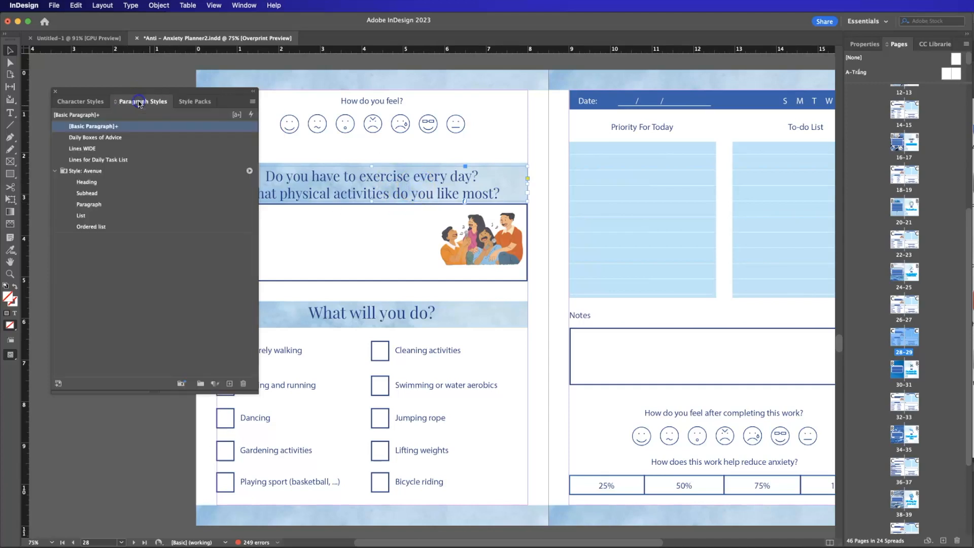
Try the Avenue styles Heading, Subhead, Paragraph, List and Ordered list in turn on the exercise question text.
click(87, 182)
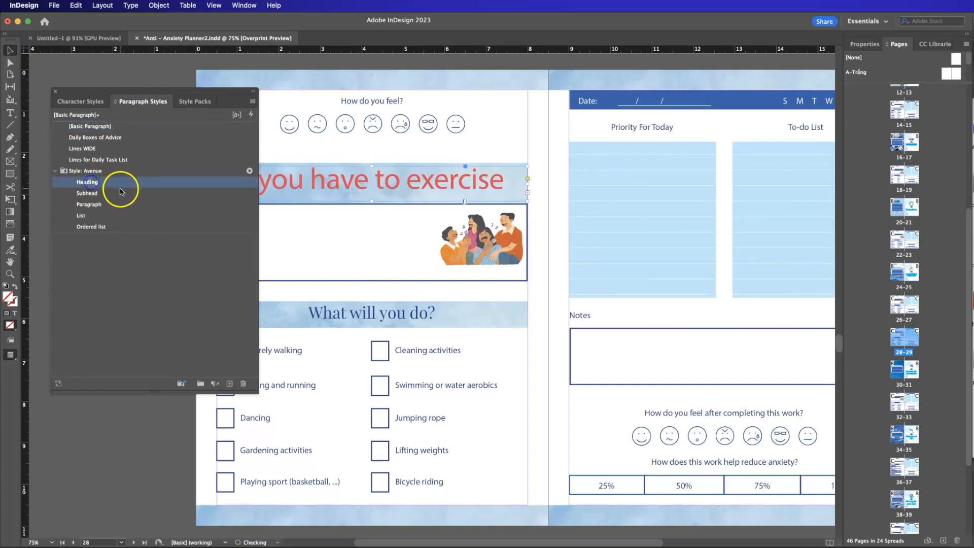
click(96, 193)
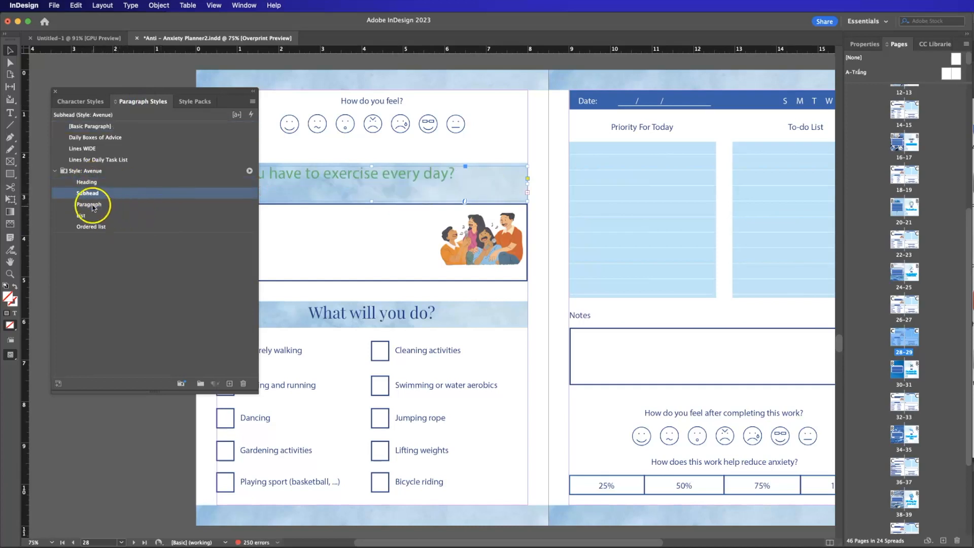
click(91, 204)
drag(218, 90, 698, 102)
click(578, 228)
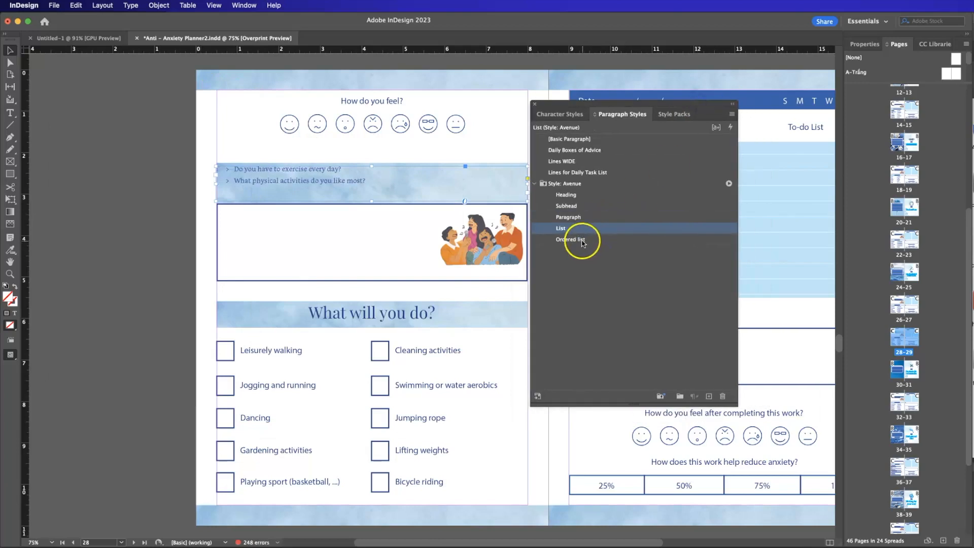
click(582, 239)
Cycle the exercise question text through the five Avenue styles once more, finishing with Heading applied.
click(564, 195)
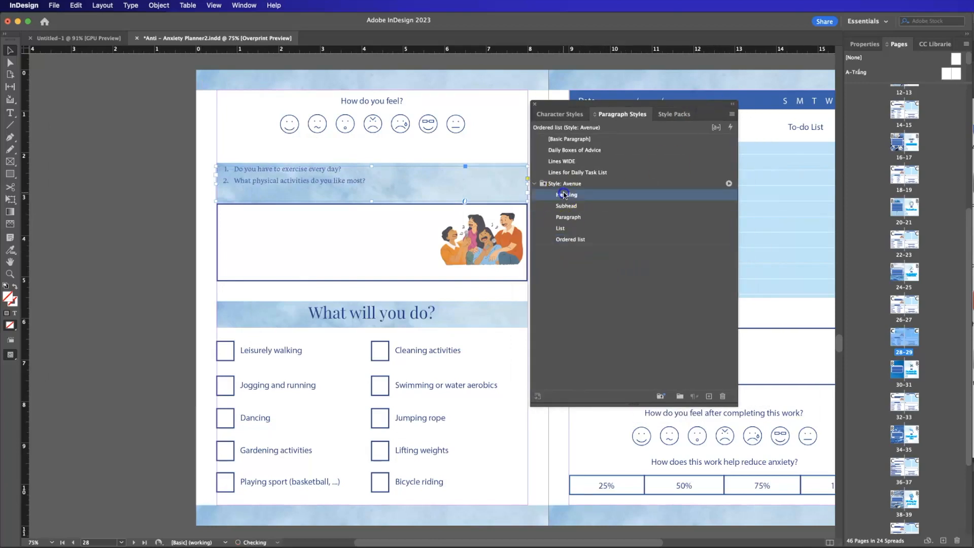
click(576, 205)
click(579, 217)
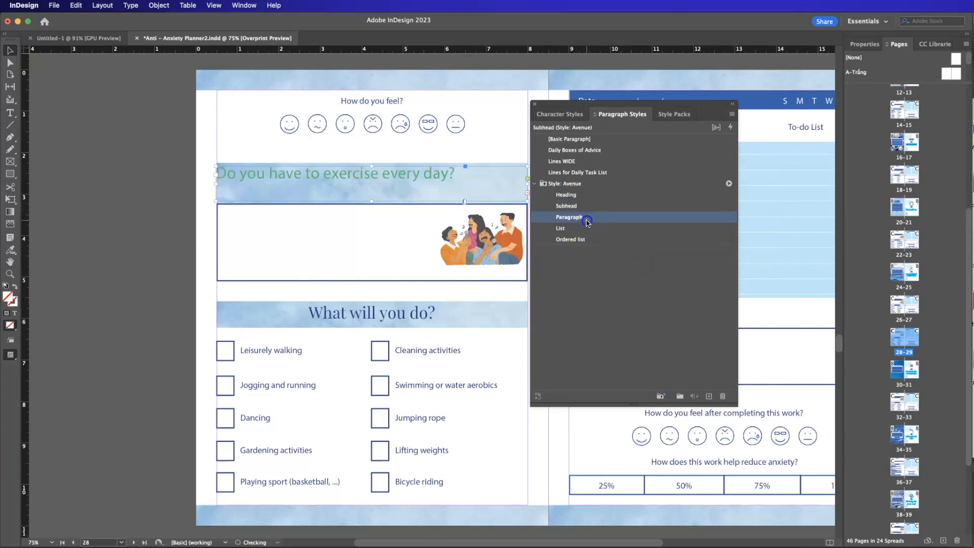
click(585, 229)
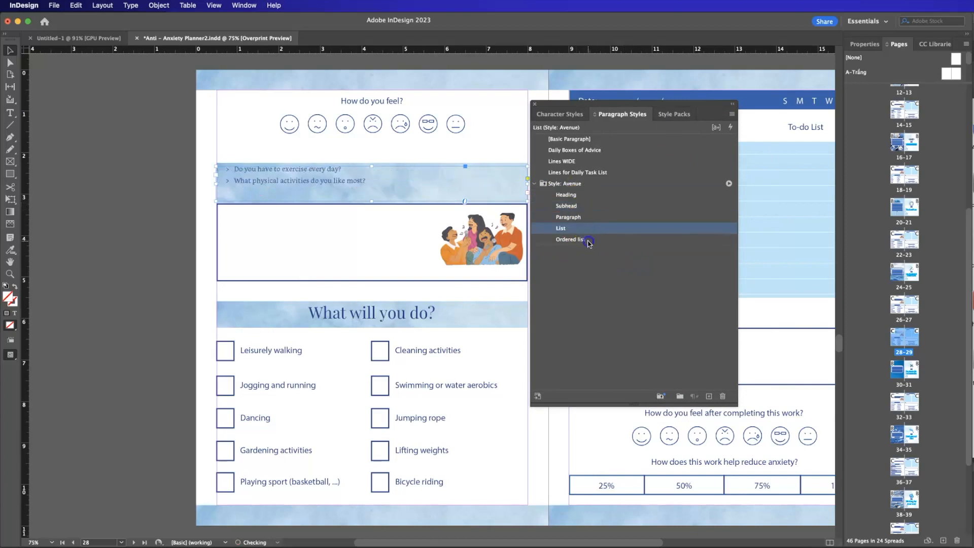
click(589, 241)
click(592, 194)
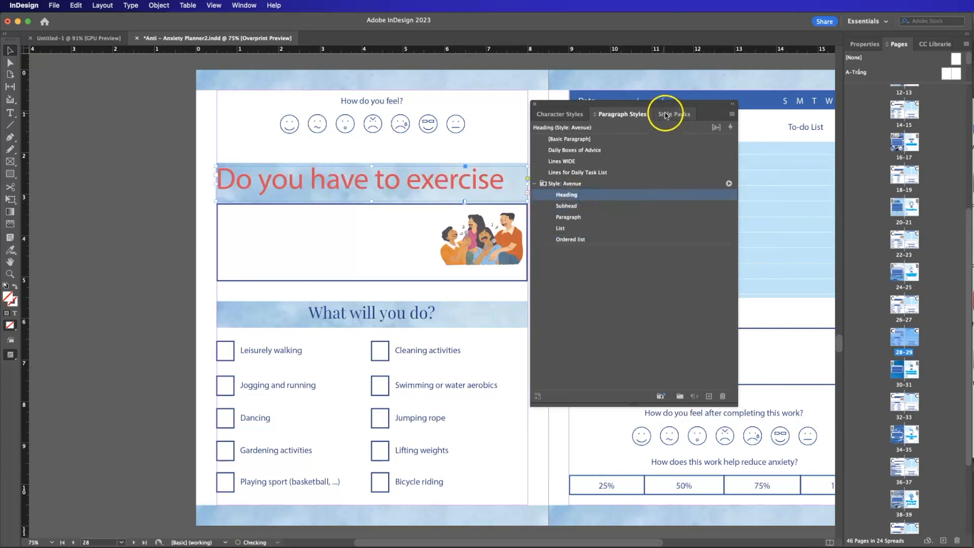
Browse the available Style Packs, skipping the replacement of missing fonts, and close the floating style lists.
click(666, 115)
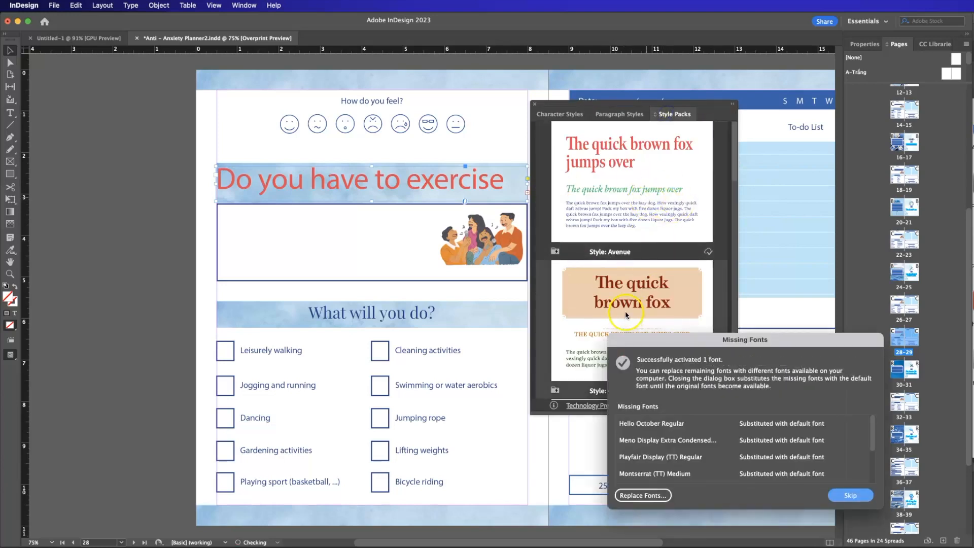
click(854, 495)
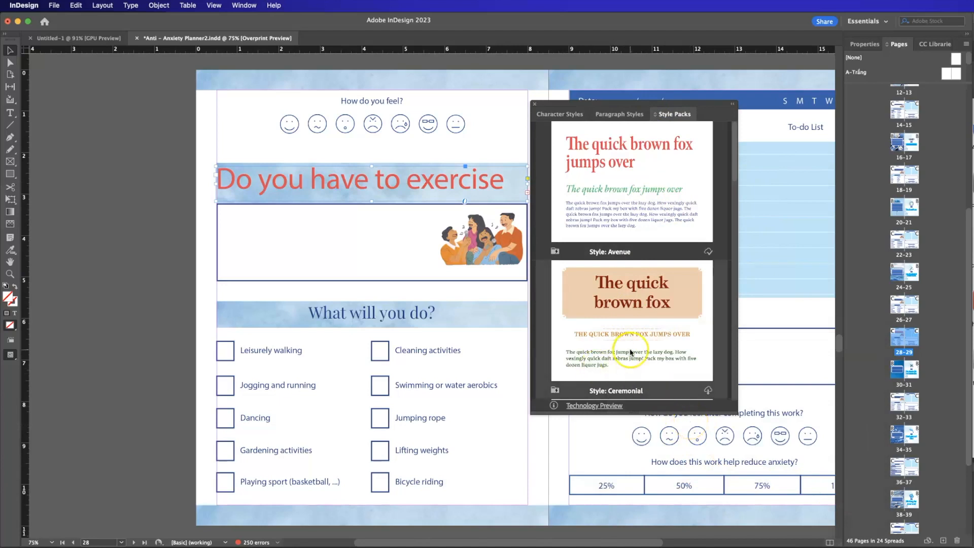
scroll(627, 348, down, 10)
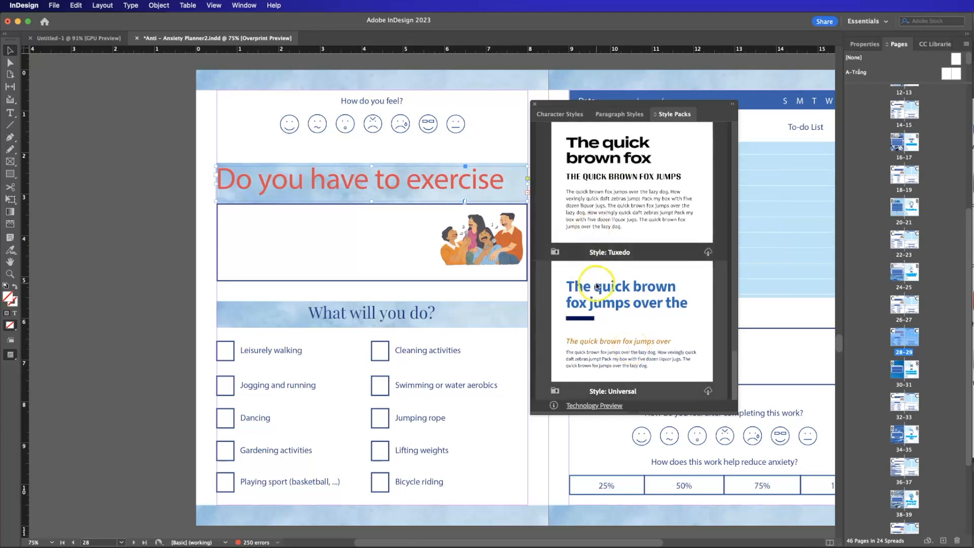
scroll(609, 304, down, 6)
scroll(597, 285, up, 5)
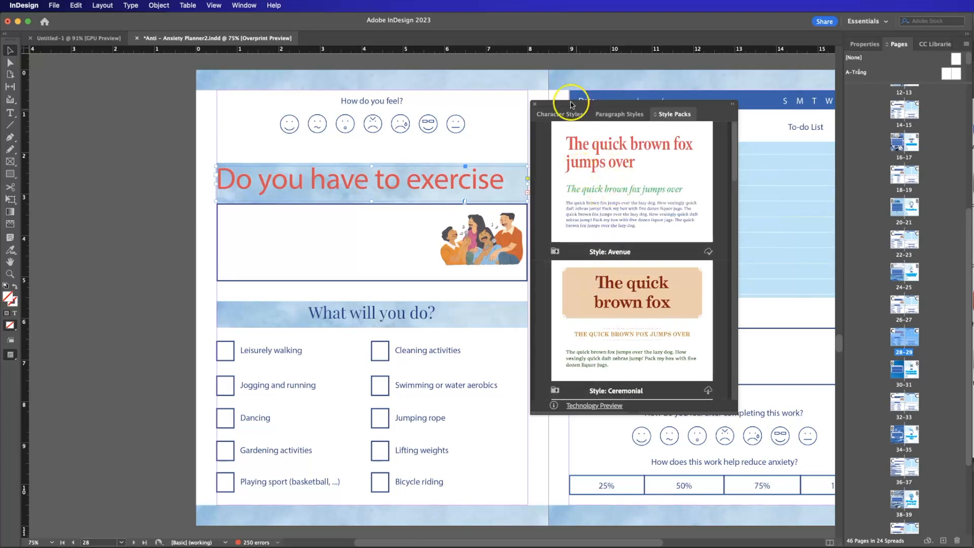
click(535, 105)
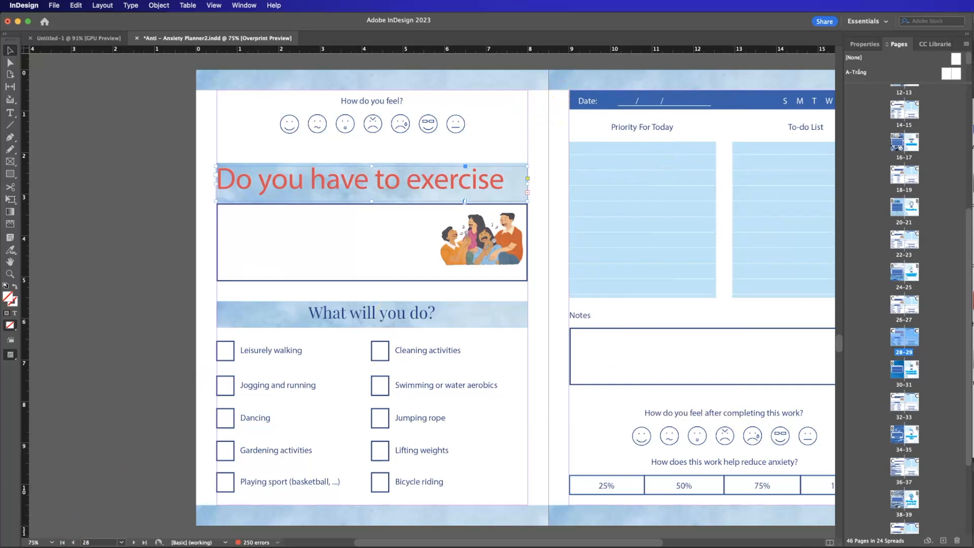